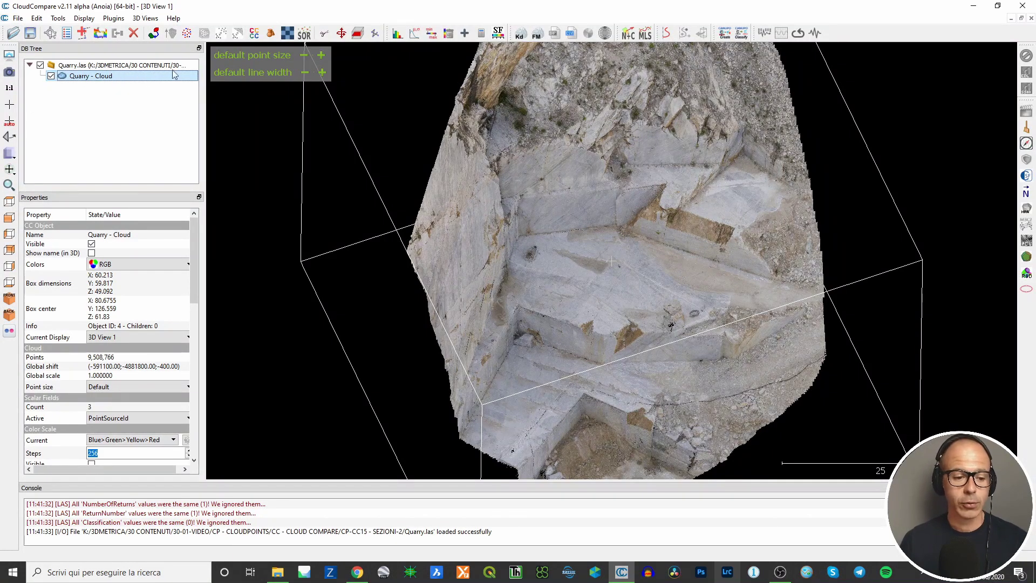
- Start a Cross Section on the quarry cloud and rotate the clipping box about its vertical axis to run across the benches
{"action": "left_click", "coordinate": [358, 35]}
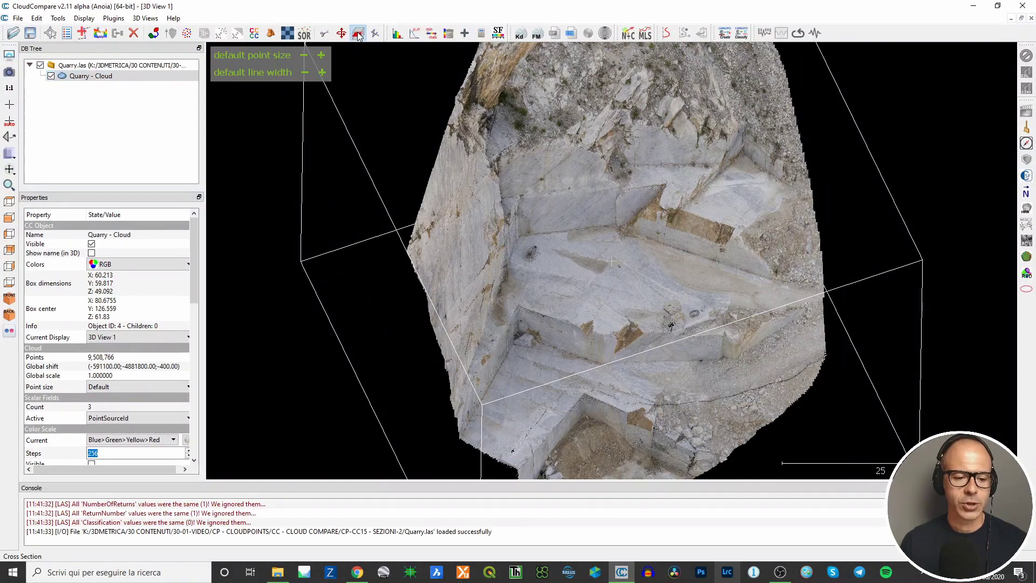
{"action": "left_click_drag", "start_coordinate": [636, 222], "coordinate": [650, 359]}
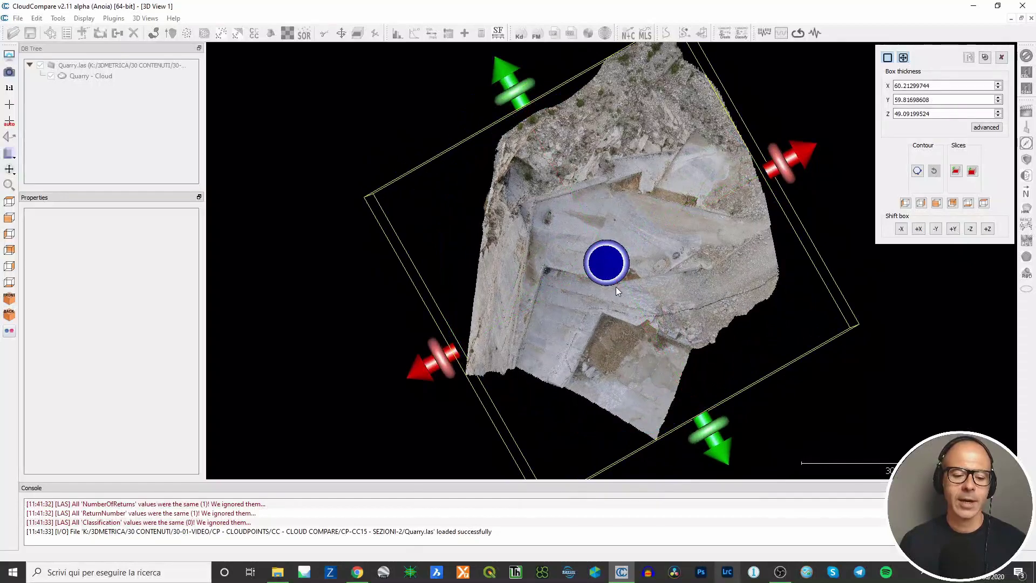
{"action": "left_click_drag", "start_coordinate": [626, 262], "coordinate": [502, 203]}
- Narrow the clipping box from both X faces to a strip about 2.1 thick crossing the quarry benches
{"action": "left_click_drag", "start_coordinate": [672, 57], "coordinate": [594, 278]}
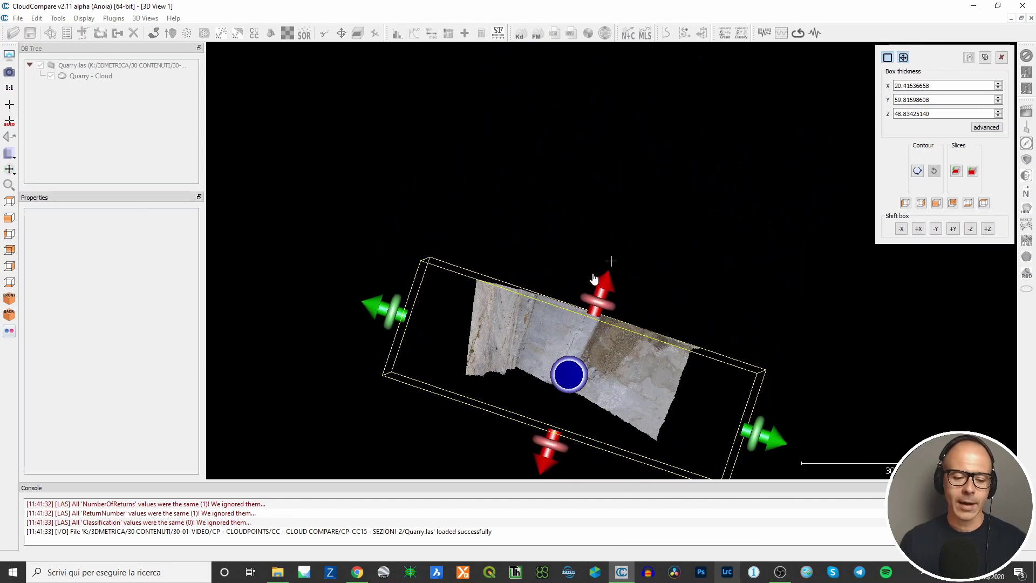
{"action": "left_click_drag", "start_coordinate": [540, 464], "coordinate": [712, 143]}
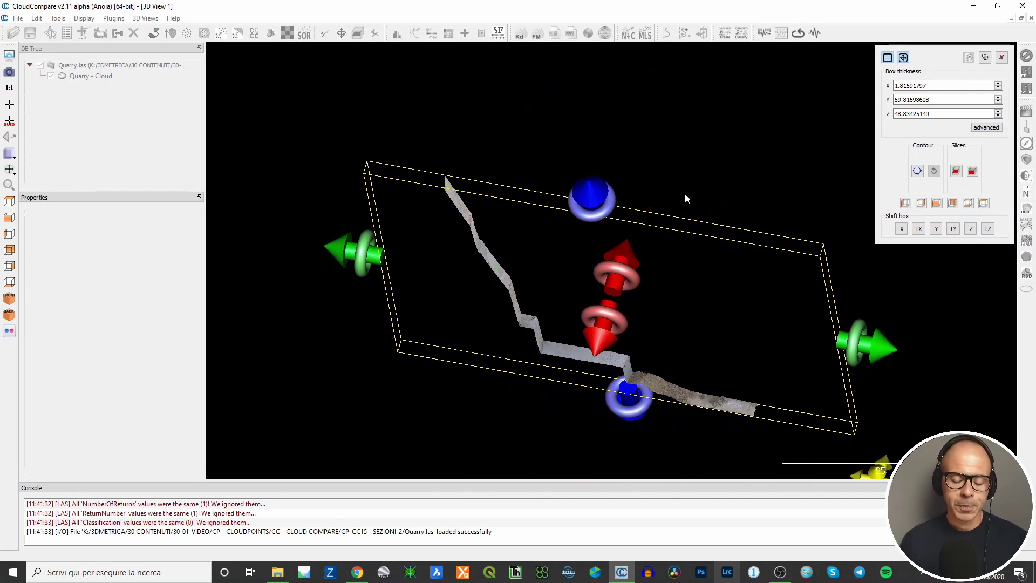
{"action": "mouse_move", "coordinate": [604, 332]}
{"action": "left_mouse_down"}
{"action": "mouse_move", "coordinate": [607, 323]}
{"action": "mouse_move", "coordinate": [604, 340]}
{"action": "left_mouse_up"}
- Examine the strip's stepped profile and the spread of its points around the lower bench and debris slope
{"action": "left_click_drag", "start_coordinate": [696, 354], "coordinate": [721, 300]}
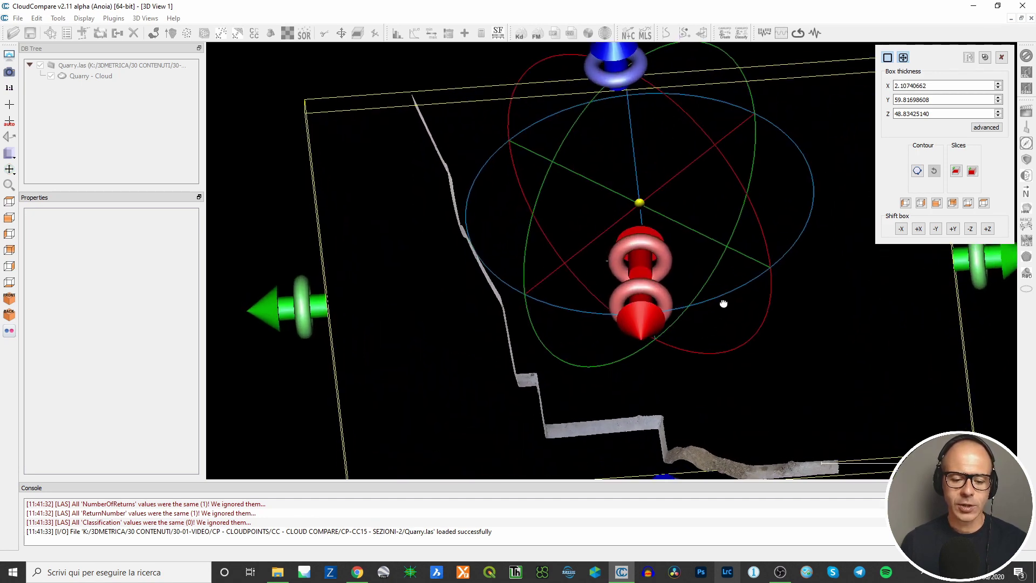
{"action": "scroll", "coordinate": [642, 325], "scroll_direction": "up", "scroll_amount": 4}
{"action": "left_click_drag", "start_coordinate": [642, 326], "coordinate": [566, 259]}
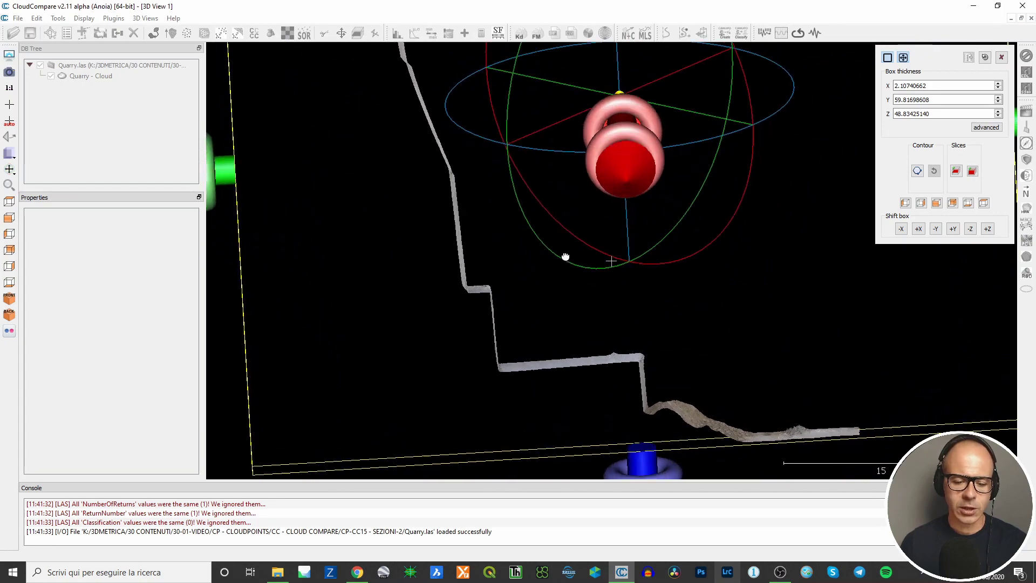
{"action": "left_click_drag", "start_coordinate": [714, 384], "coordinate": [662, 260]}
{"action": "scroll", "coordinate": [644, 322], "scroll_direction": "up", "scroll_amount": 6}
{"action": "right_click_drag", "start_coordinate": [644, 322], "coordinate": [595, 324]}
{"action": "left_click_drag", "start_coordinate": [595, 324], "coordinate": [469, 305]}
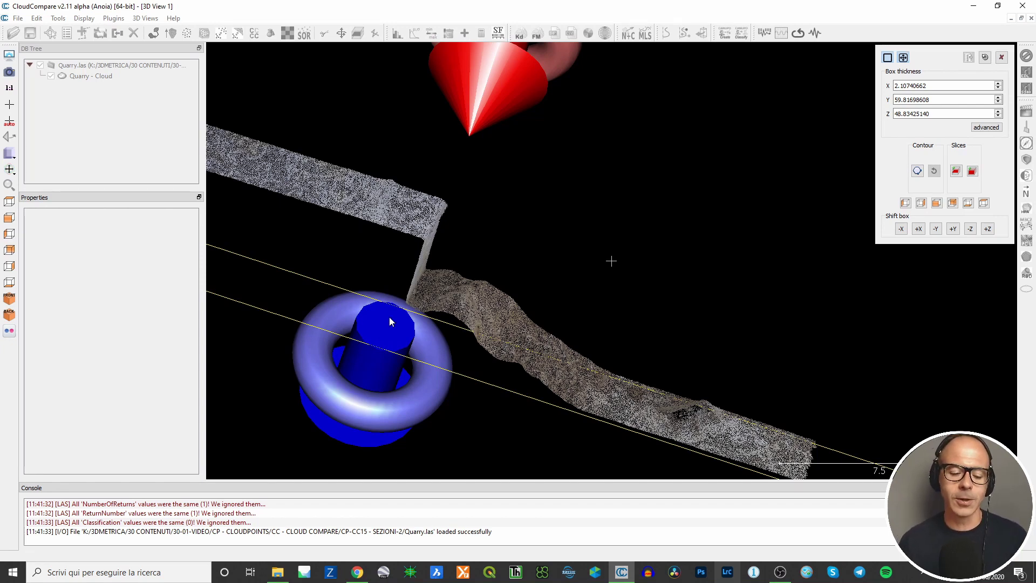
{"action": "left_click_drag", "start_coordinate": [469, 307], "coordinate": [481, 352]}
{"action": "right_click_drag", "start_coordinate": [482, 352], "coordinate": [508, 324]}
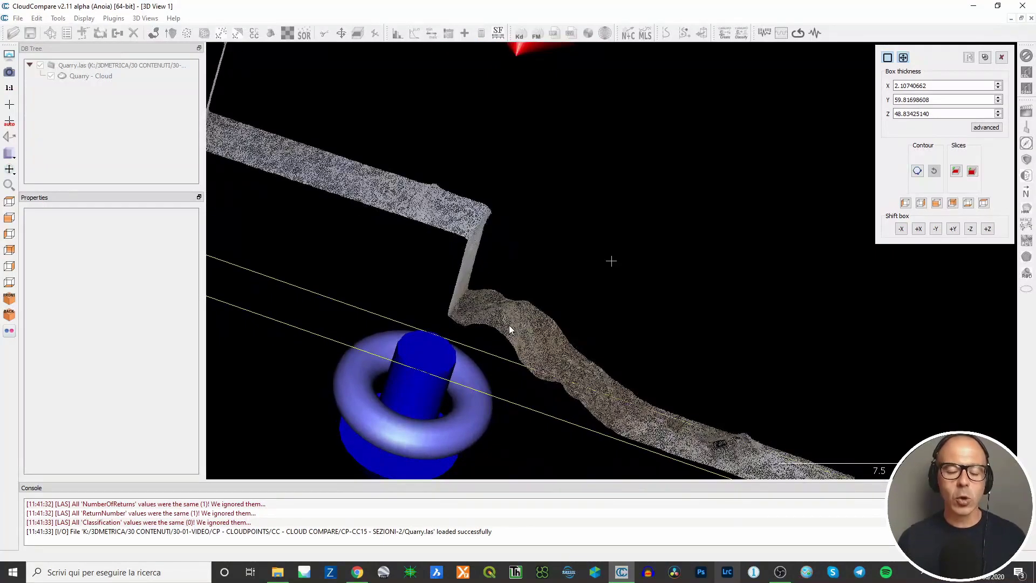
{"action": "left_click_drag", "start_coordinate": [727, 300], "coordinate": [555, 348]}
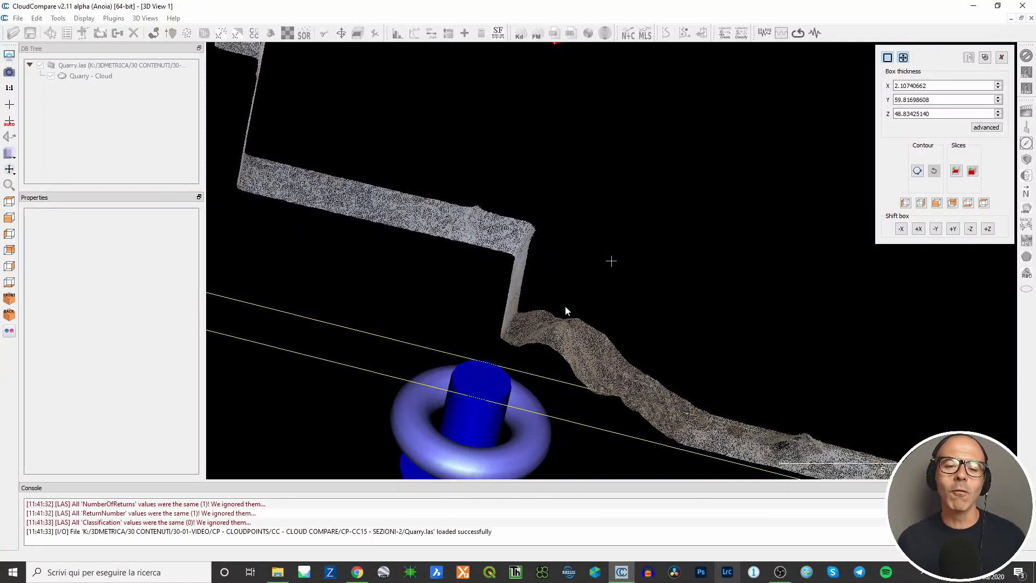
{"action": "left_click_drag", "start_coordinate": [565, 308], "coordinate": [520, 326]}
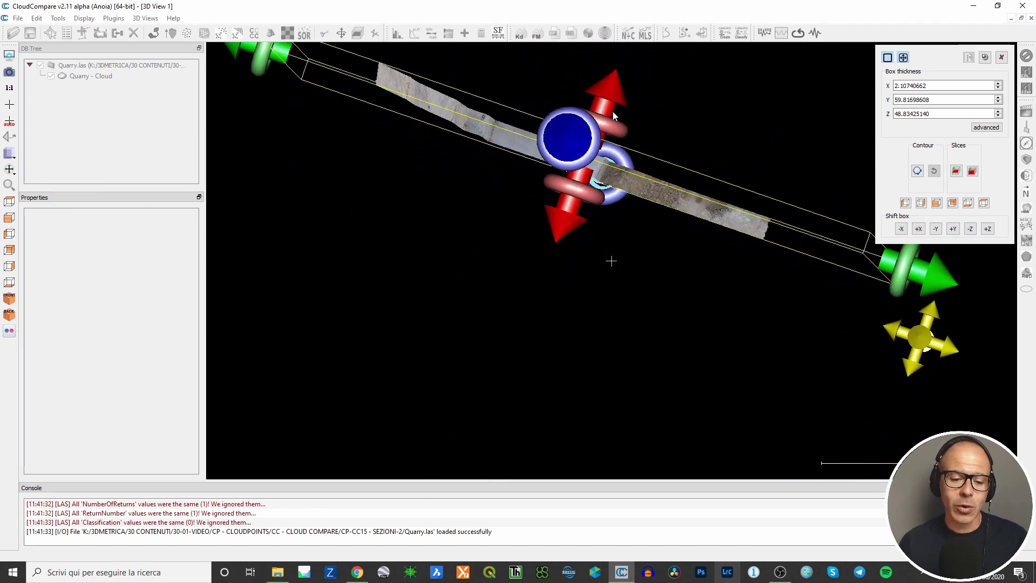
- Reduce the clipping box's X thickness to about 0.076
{"action": "scroll", "coordinate": [610, 111], "scroll_direction": "up", "scroll_amount": 4}
{"action": "left_click_drag", "start_coordinate": [609, 117], "coordinate": [634, 131]}
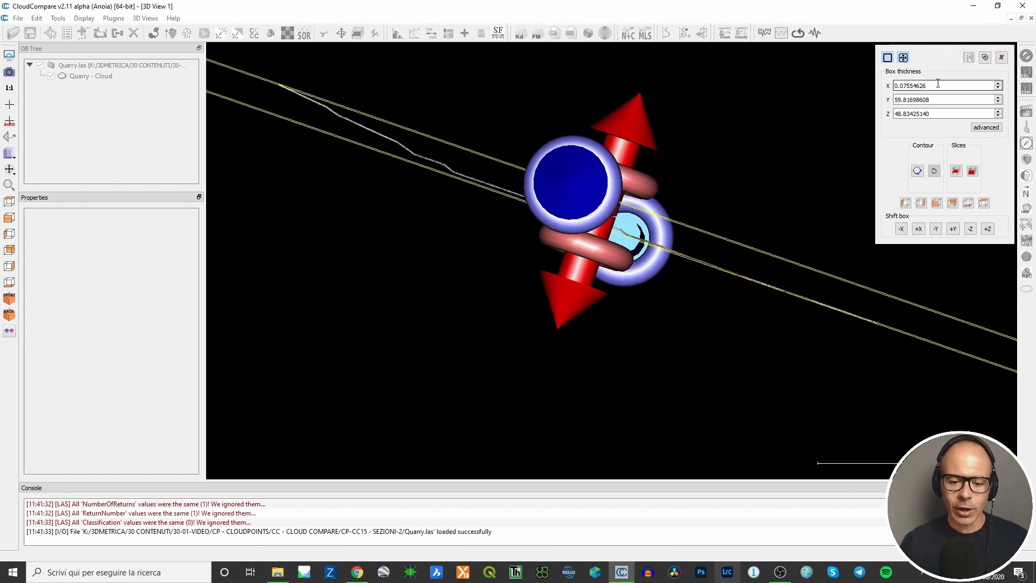
{"action": "left_click_drag", "start_coordinate": [724, 254], "coordinate": [749, 273]}
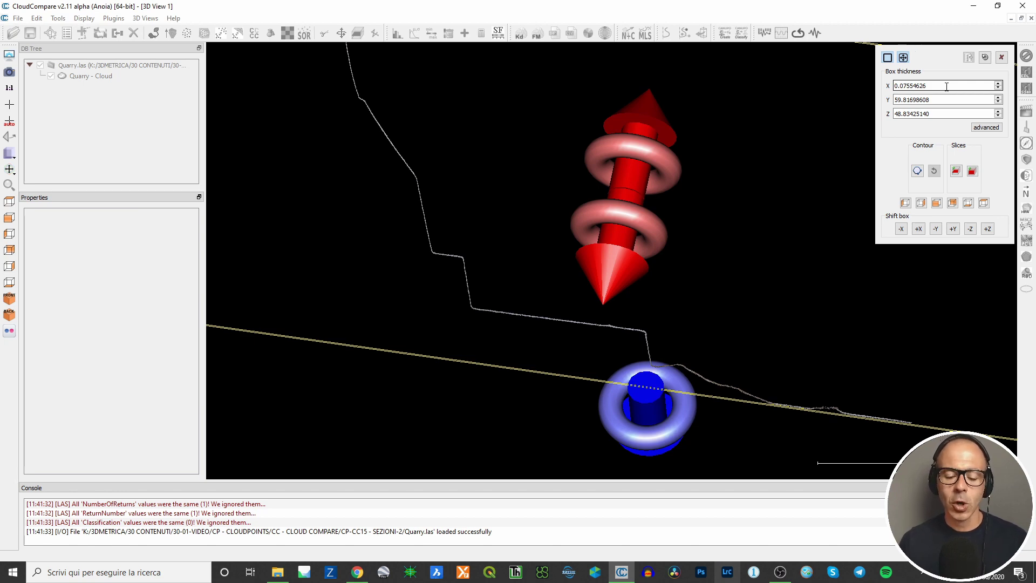
- Resize the clipping box to about 56.58 along Y and 49.60 along Z around the section profile
{"action": "scroll", "coordinate": [678, 212], "scroll_direction": "down", "scroll_amount": 3}
{"action": "scroll", "coordinate": [681, 215], "scroll_direction": "down", "scroll_amount": 2}
{"action": "left_click_drag", "start_coordinate": [681, 214], "coordinate": [610, 273]}
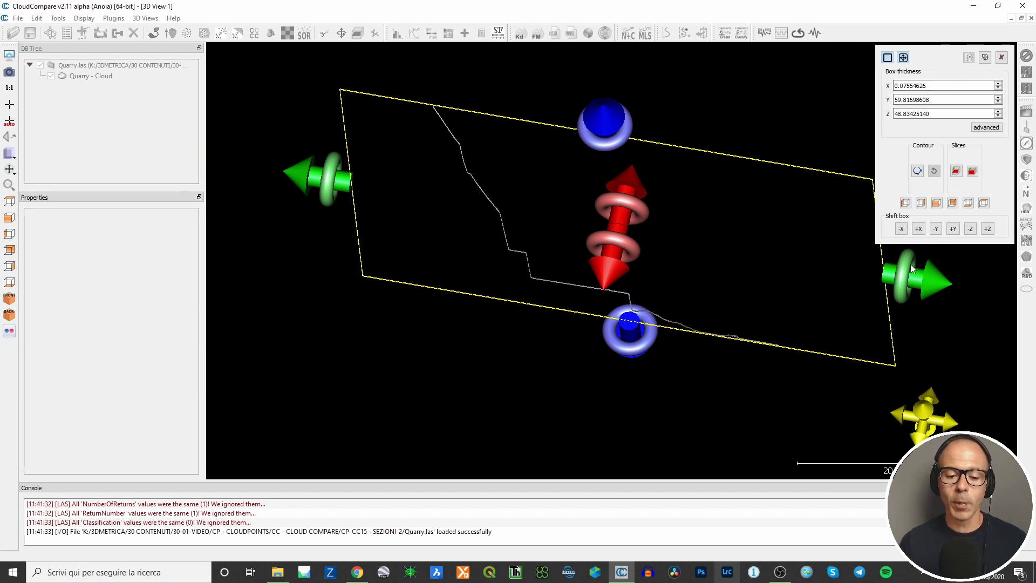
{"action": "left_click_drag", "start_coordinate": [956, 285], "coordinate": [932, 286]}
{"action": "left_click_drag", "start_coordinate": [595, 115], "coordinate": [610, 132]}
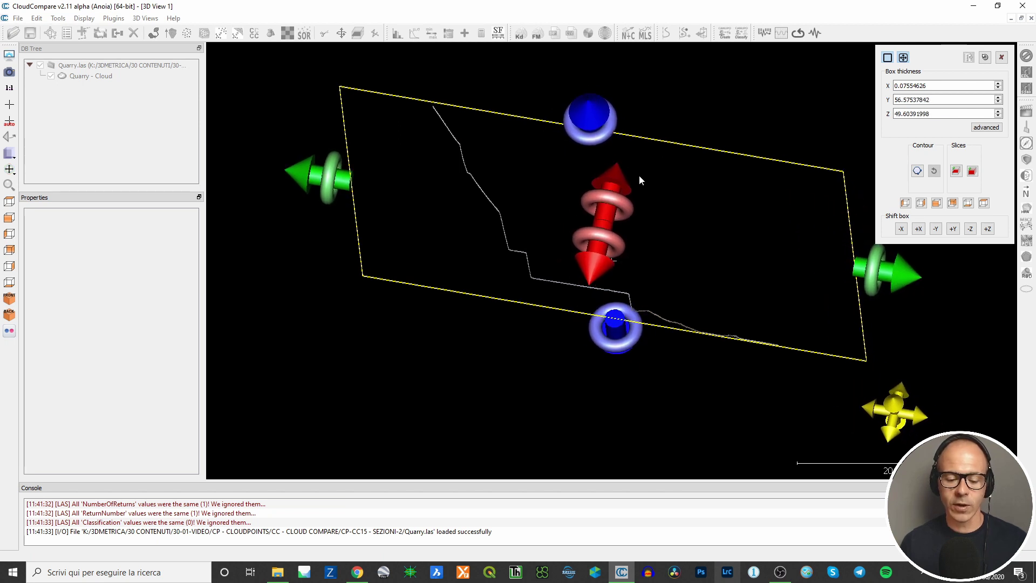
- Set the clipping box's X thickness to 0.05
{"action": "left_click_drag", "start_coordinate": [931, 87], "coordinate": [905, 87]}
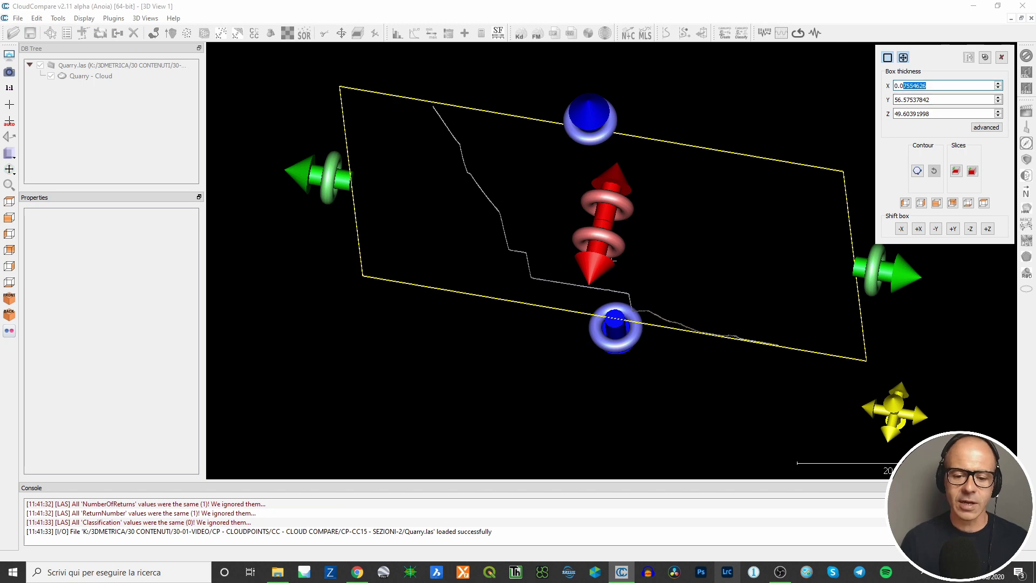
{"action": "type", "text": "5"}
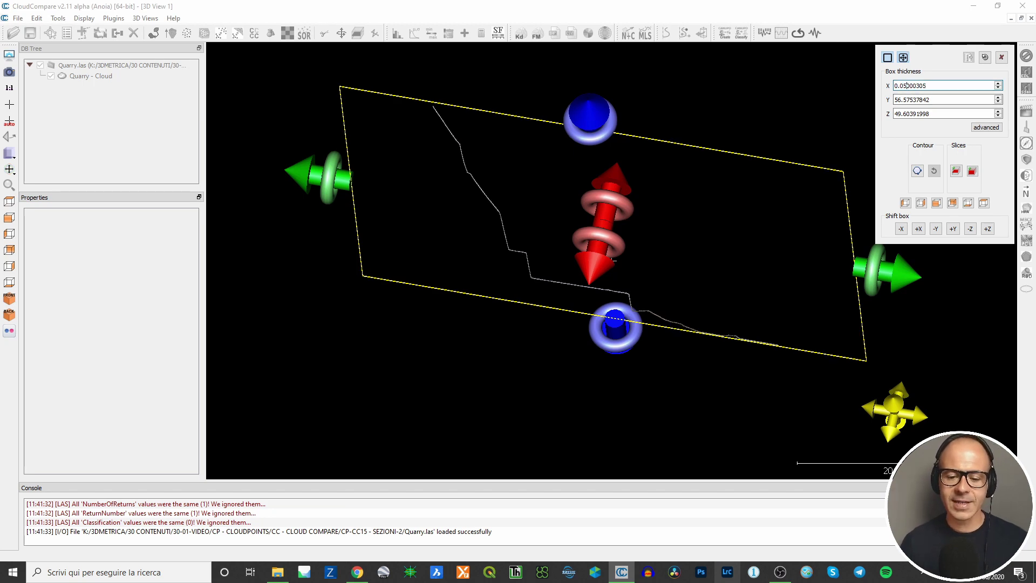
{"action": "scroll", "coordinate": [645, 347], "scroll_direction": "up", "scroll_amount": 10}
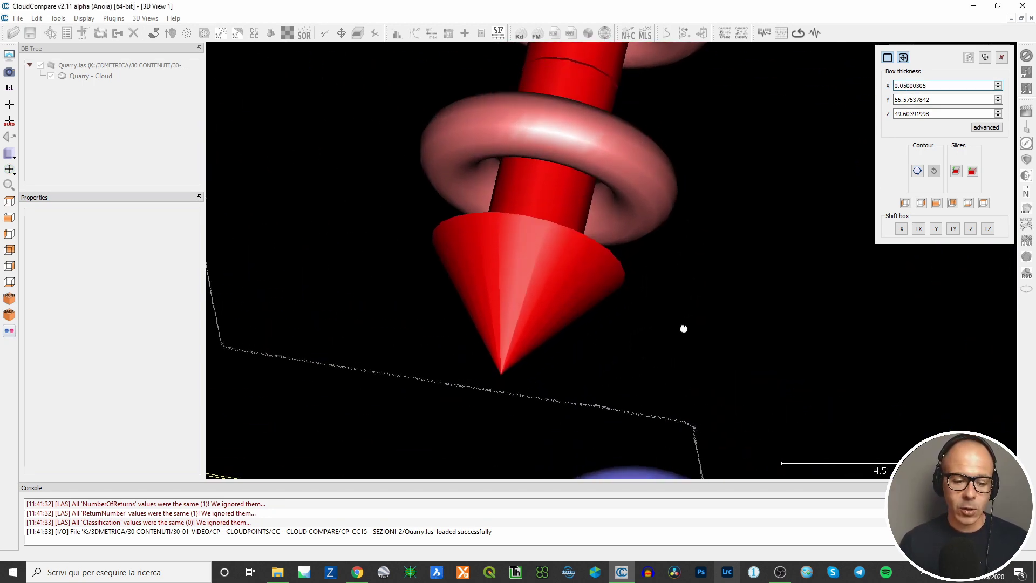
{"action": "right_click_drag", "start_coordinate": [682, 341], "coordinate": [709, 293]}
- Set the clipping box's X thickness to 0.01
{"action": "left_click_drag", "start_coordinate": [936, 85], "coordinate": [912, 85]}
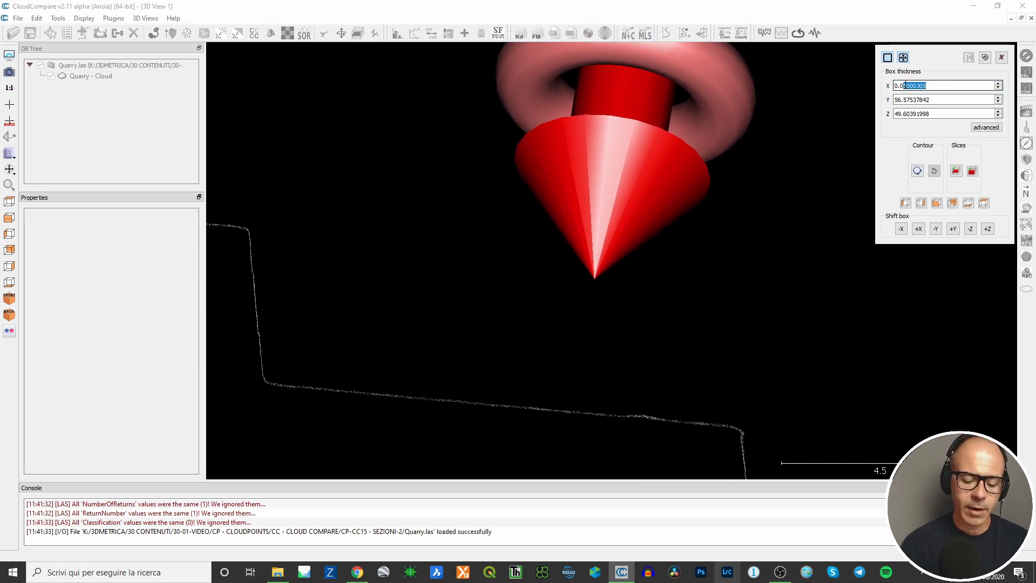
{"action": "type", "text": "1"}
{"action": "key", "text": "Return"}
- Examine the very thin slice's point density and continuity along the whole quarry profile
{"action": "scroll", "coordinate": [678, 328], "scroll_direction": "down", "scroll_amount": 2}
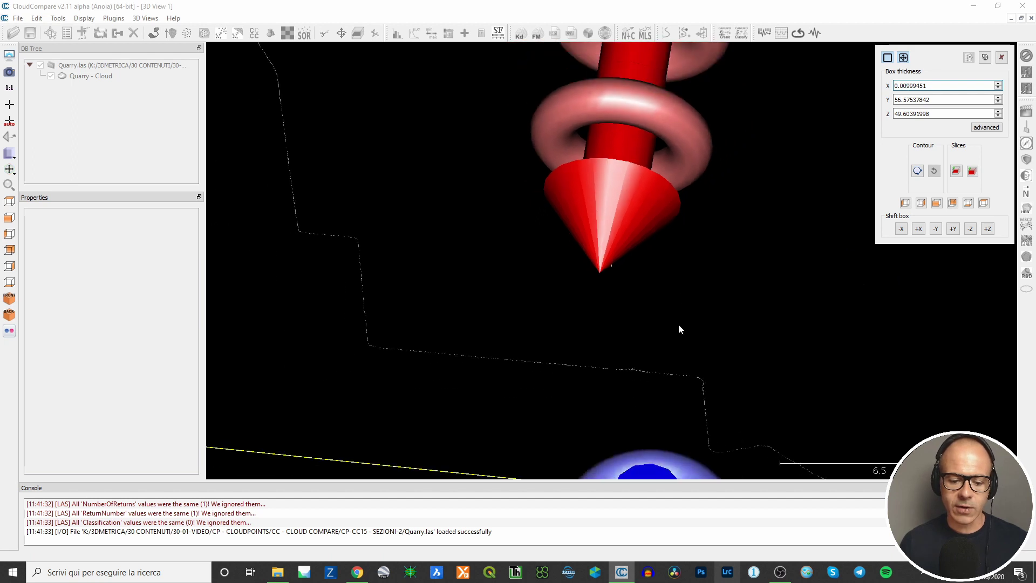
{"action": "scroll", "coordinate": [707, 322], "scroll_direction": "down", "scroll_amount": 3}
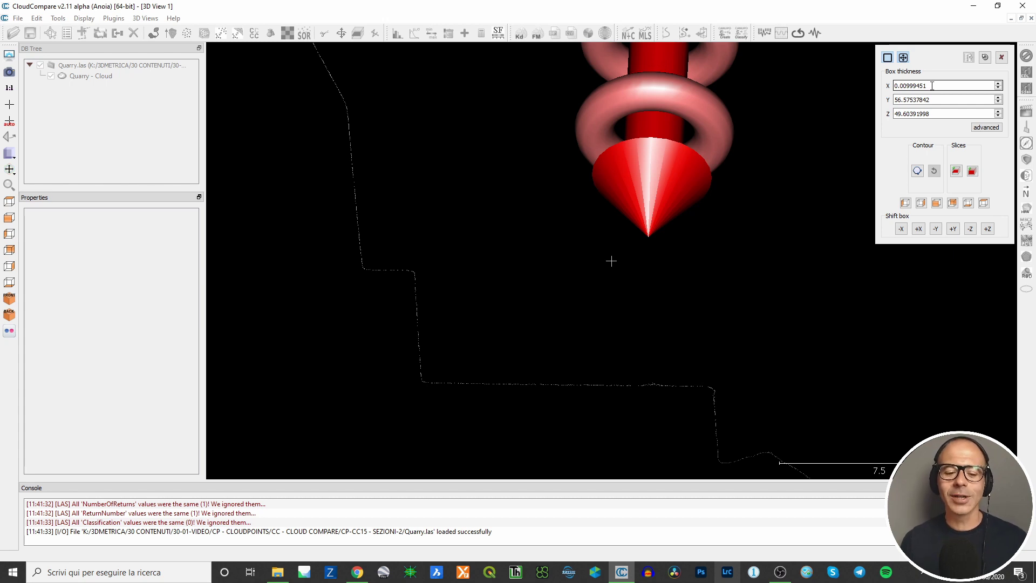
{"action": "scroll", "coordinate": [587, 307], "scroll_direction": "down", "scroll_amount": 1}
{"action": "scroll", "coordinate": [577, 333], "scroll_direction": "up", "scroll_amount": 2}
{"action": "scroll", "coordinate": [577, 339], "scroll_direction": "down", "scroll_amount": 3}
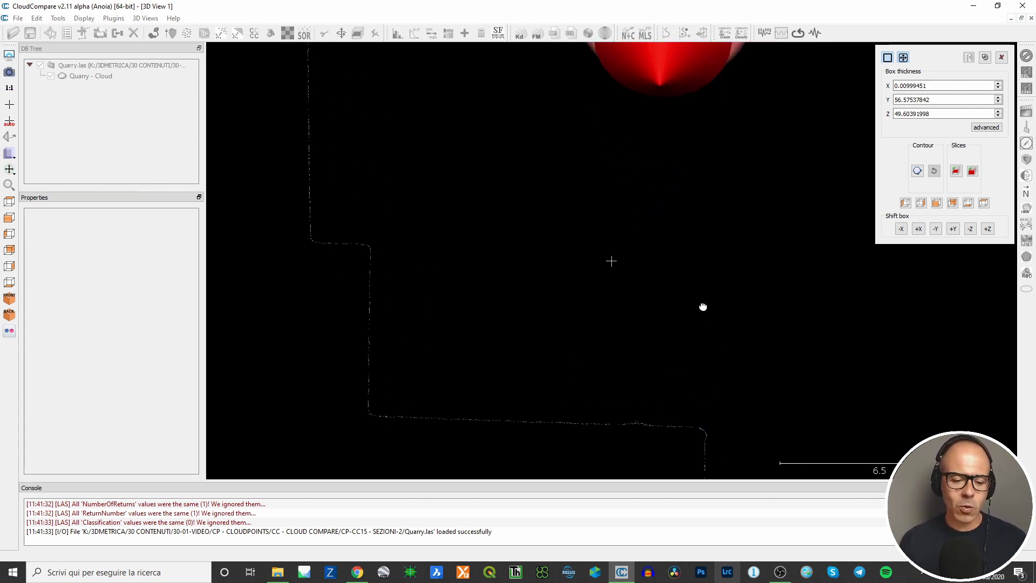
{"action": "scroll", "coordinate": [691, 302], "scroll_direction": "down", "scroll_amount": 2}
{"action": "scroll", "coordinate": [568, 292], "scroll_direction": "down", "scroll_amount": 1}
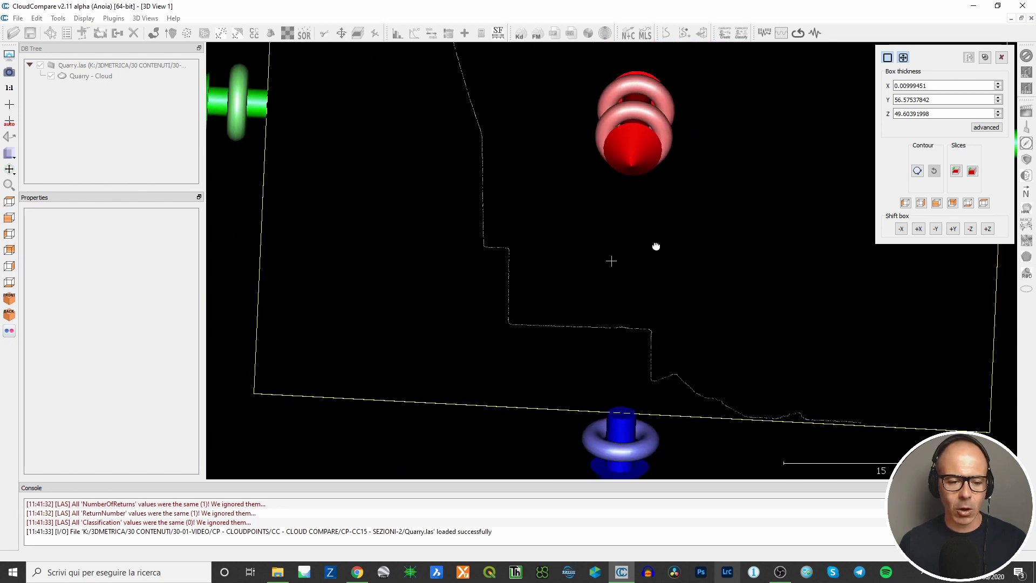
{"action": "scroll", "coordinate": [630, 268], "scroll_direction": "up", "scroll_amount": 3}
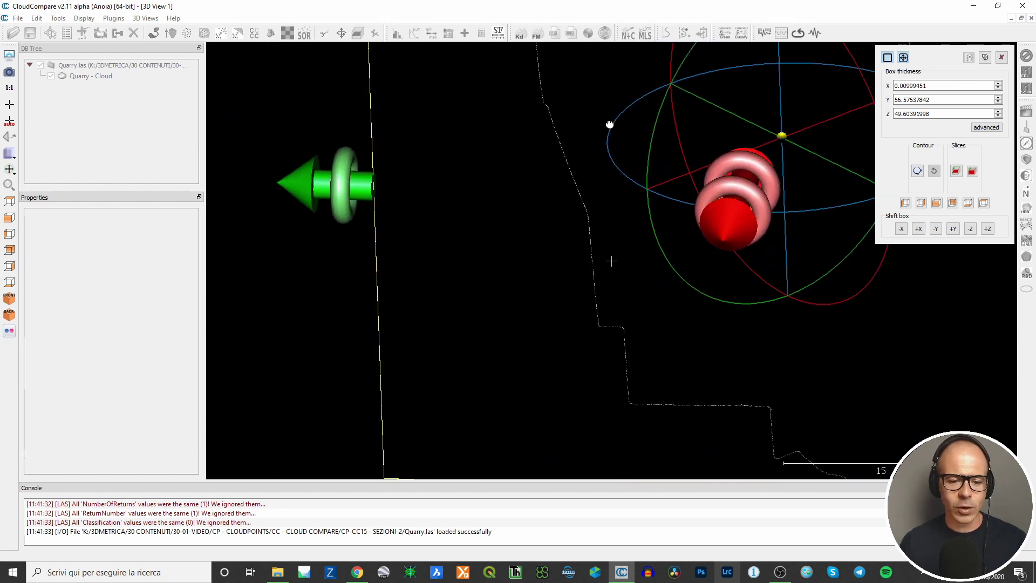
- Export the current slice of the quarry cloud as a separate section cloud
{"action": "left_click_drag", "start_coordinate": [635, 231], "coordinate": [643, 247]}
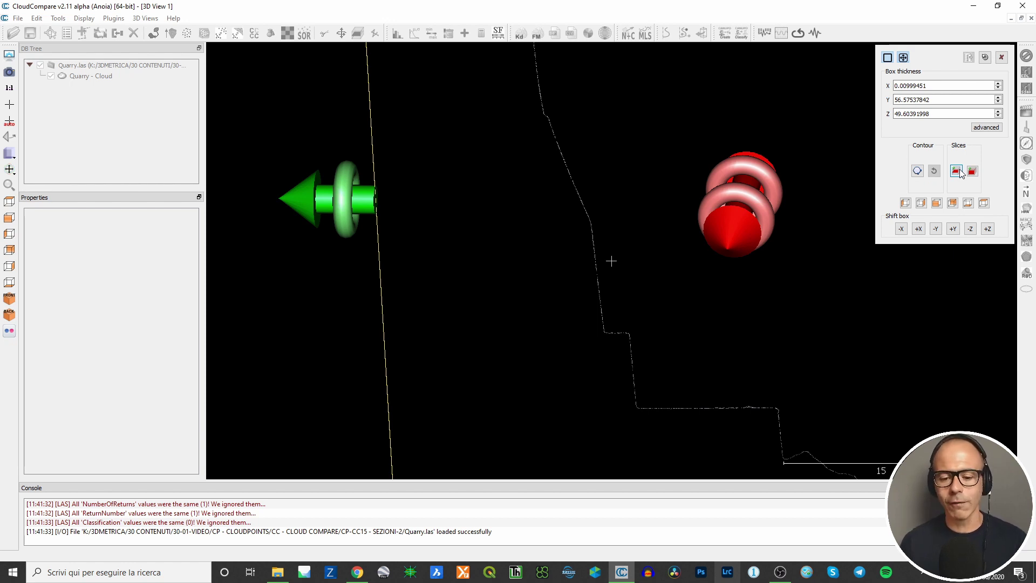
{"action": "left_click", "coordinate": [957, 171]}
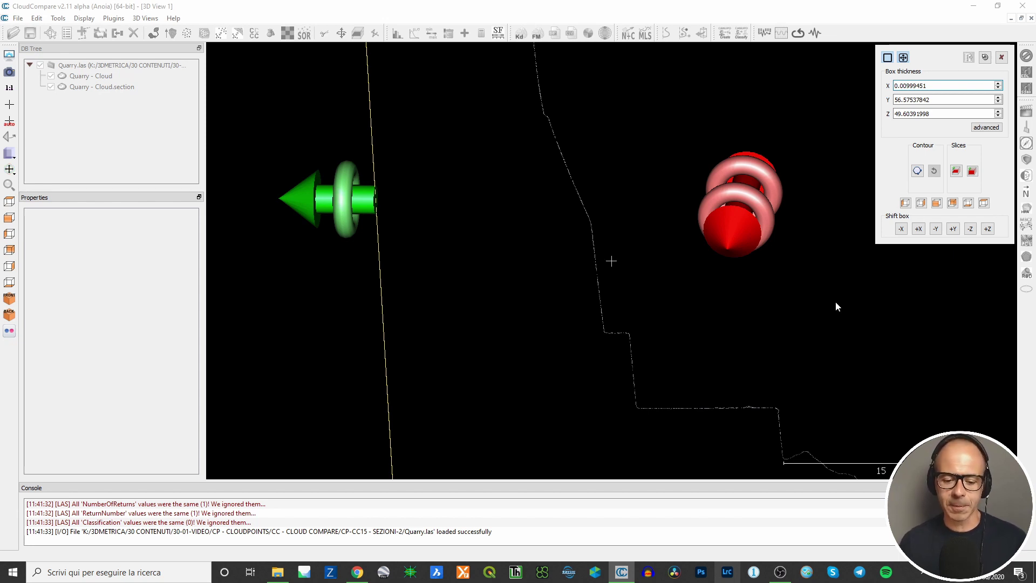
- Open the contour extraction settings for the slice and choose the Full contour type
{"action": "left_click", "coordinate": [917, 172]}
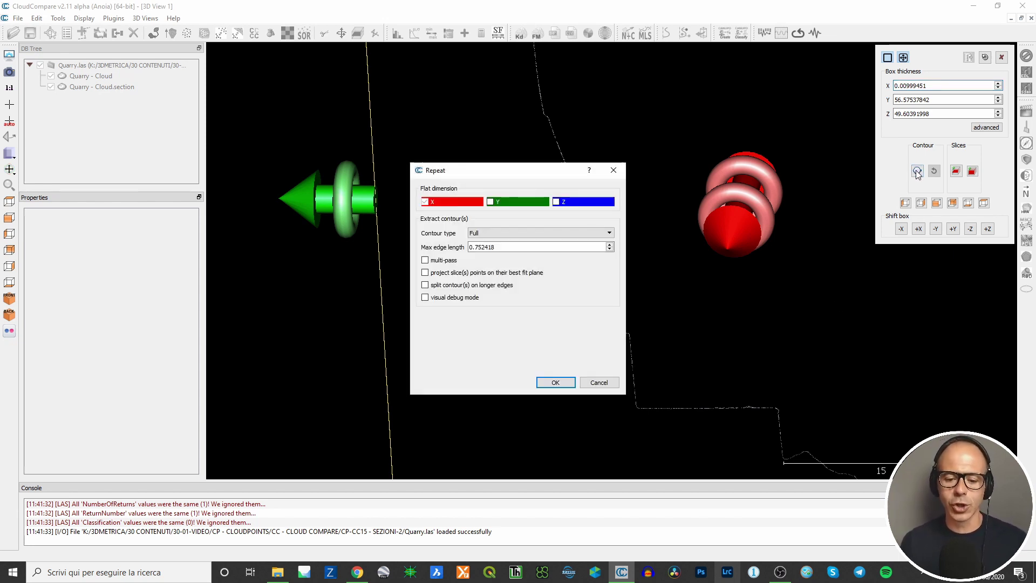
{"action": "left_click_drag", "start_coordinate": [528, 177], "coordinate": [901, 130]}
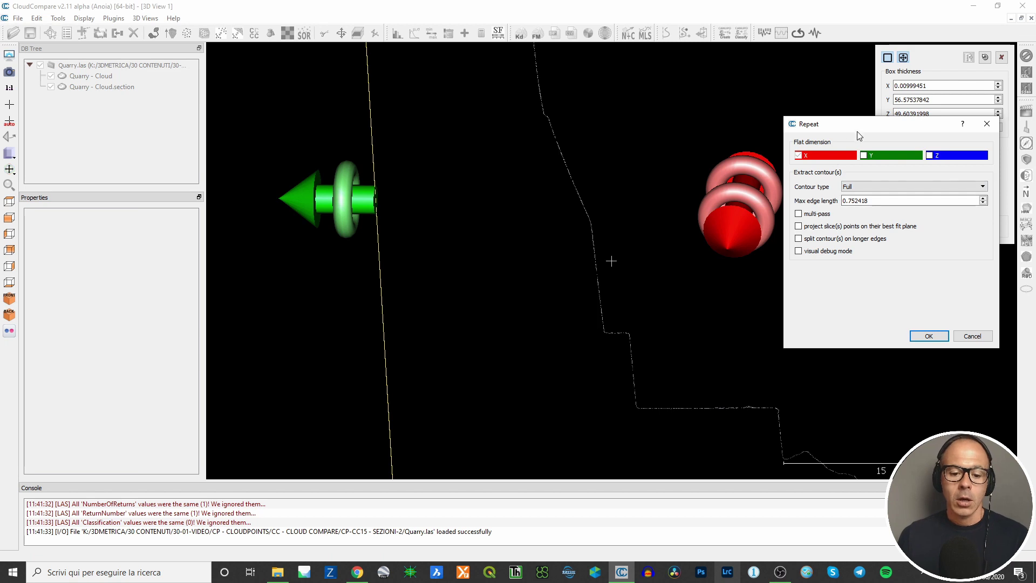
{"action": "left_click", "coordinate": [859, 187]}
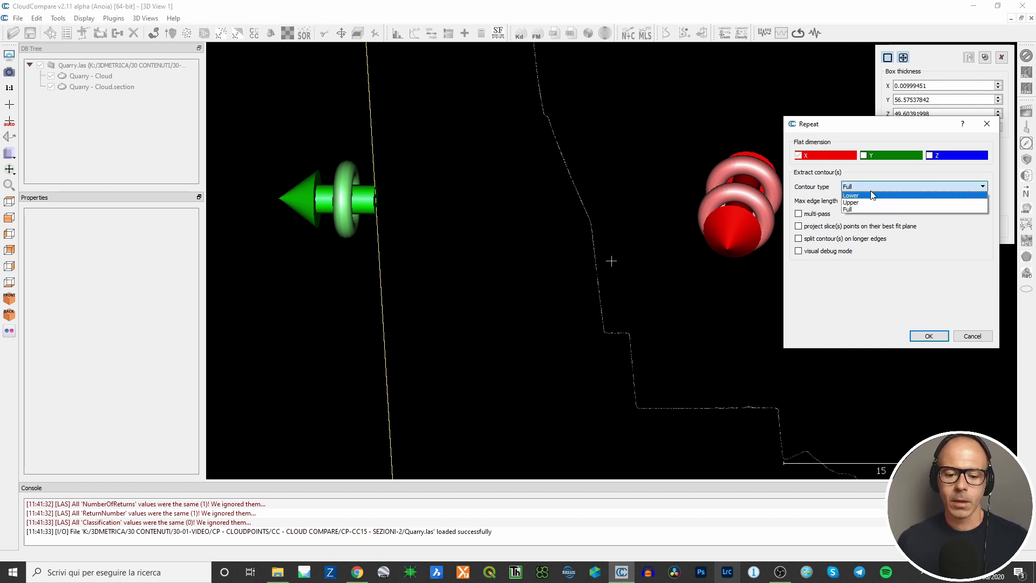
{"action": "left_click", "coordinate": [869, 189]}
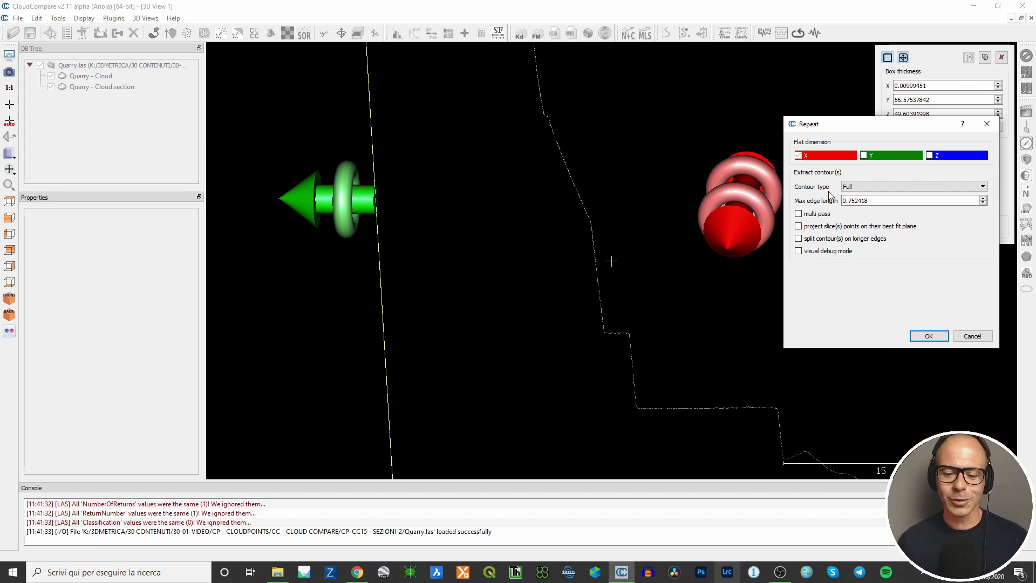
{"action": "left_click", "coordinate": [876, 188]}
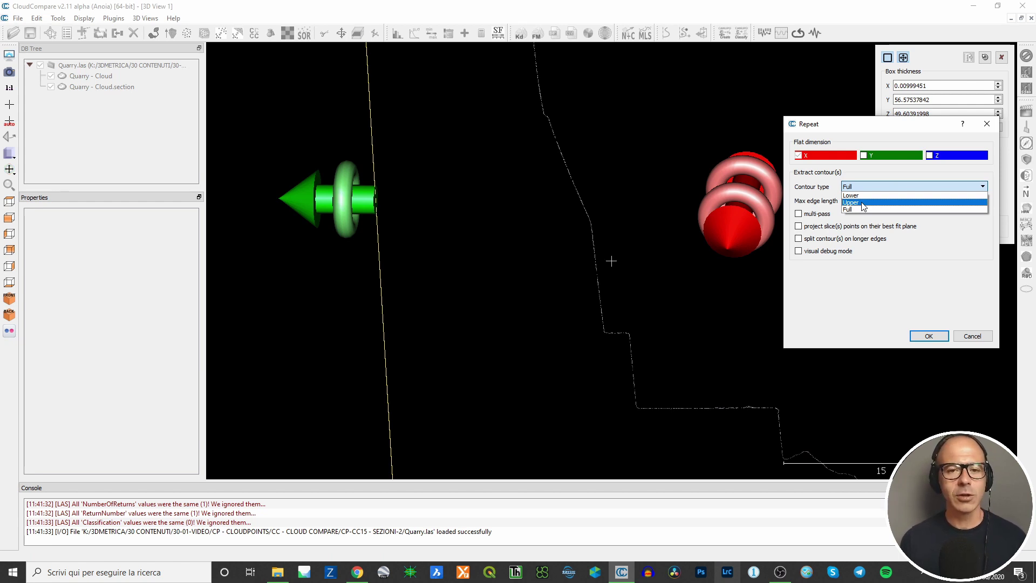
{"action": "left_click", "coordinate": [873, 215]}
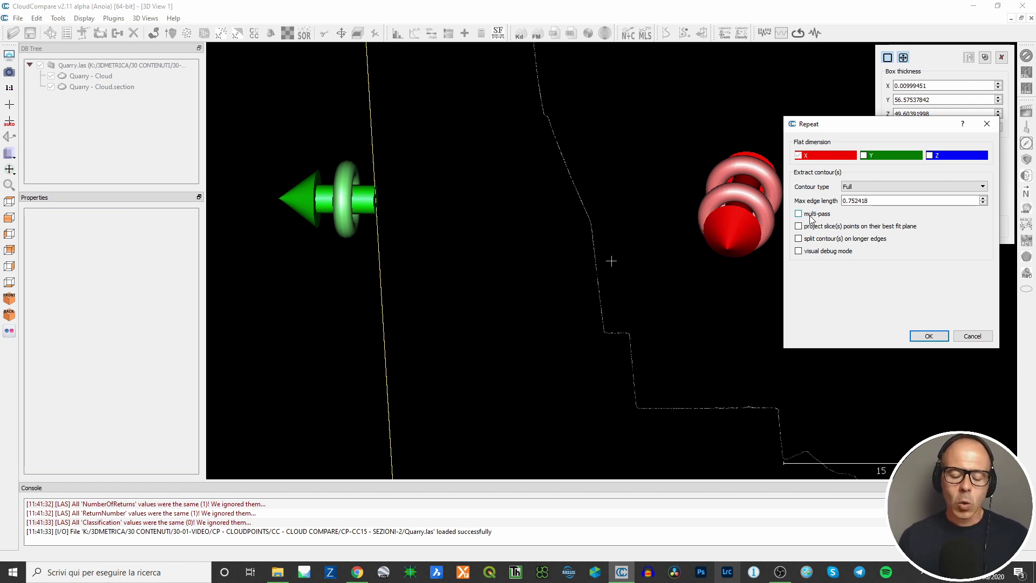
- Extract the slice's contour with multi-pass and splitting on longer edges enabled, without projecting points on their best fit plane
{"action": "left_click", "coordinate": [800, 215]}
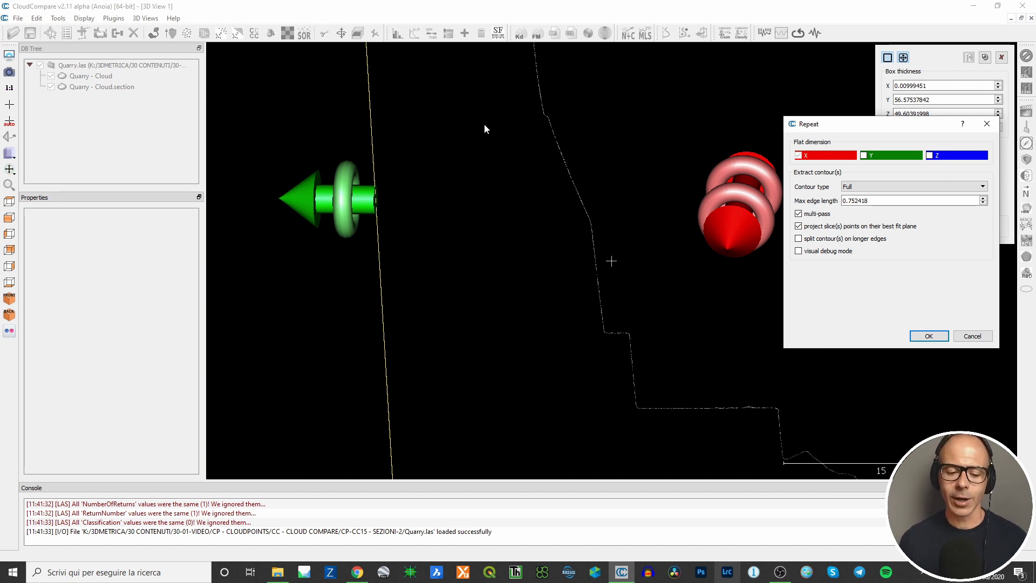
{"action": "left_click", "coordinate": [799, 226]}
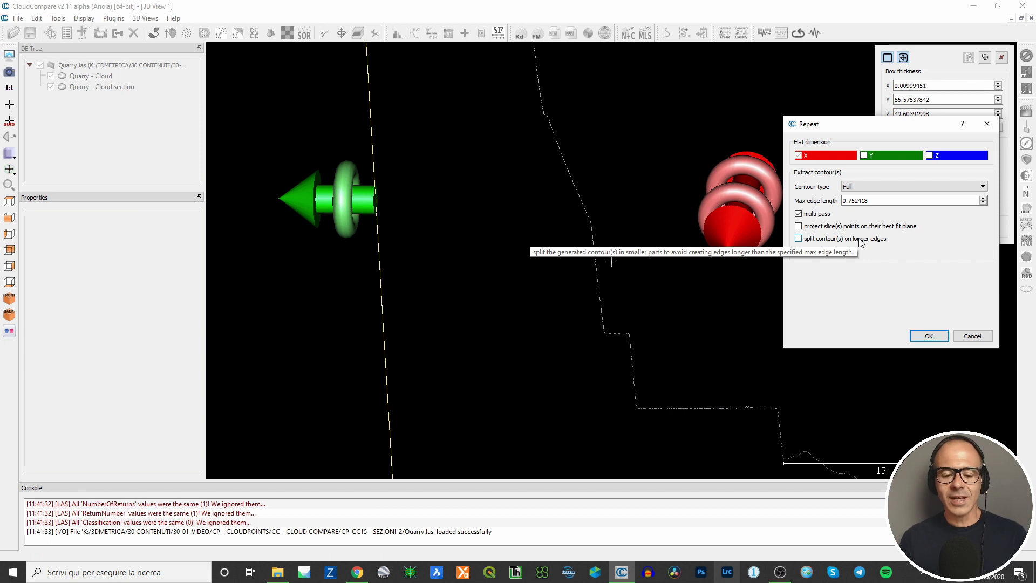
{"action": "left_click", "coordinate": [798, 238]}
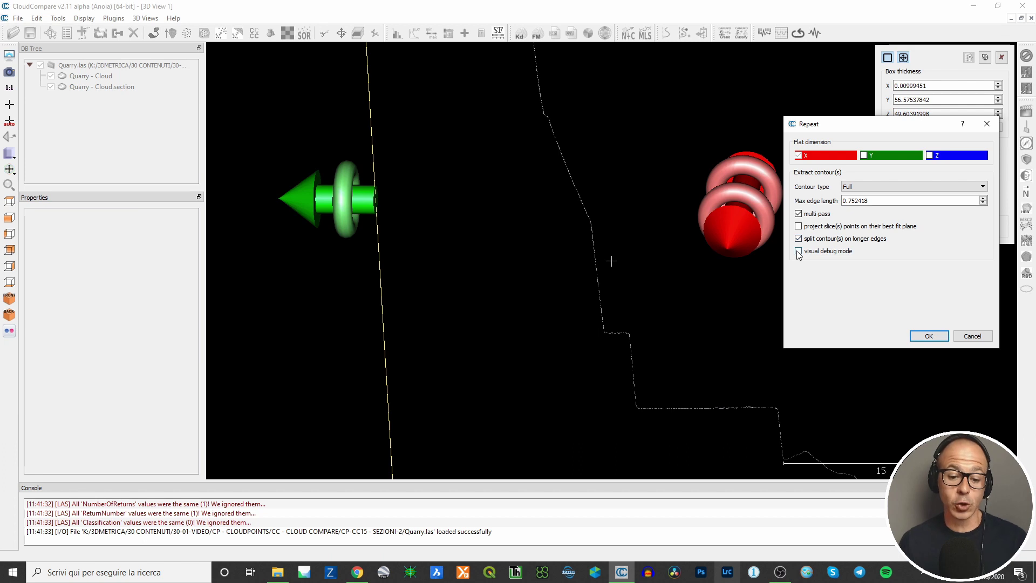
{"action": "left_click", "coordinate": [930, 335]}
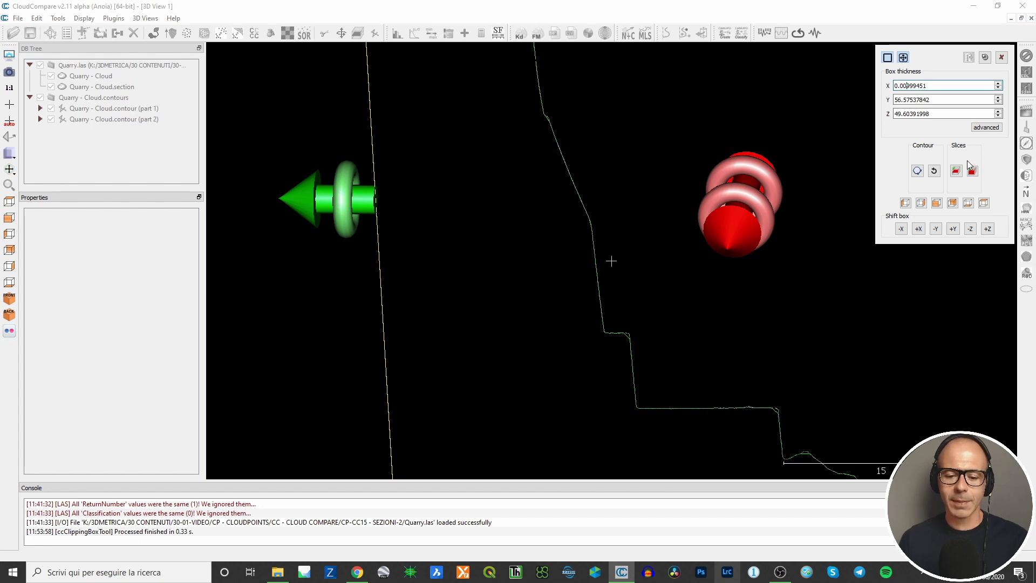
- Extract the slice's contour again with the contour type set to Lower, keeping multi-pass and splitting on longer edges enabled
{"action": "left_click", "coordinate": [934, 170]}
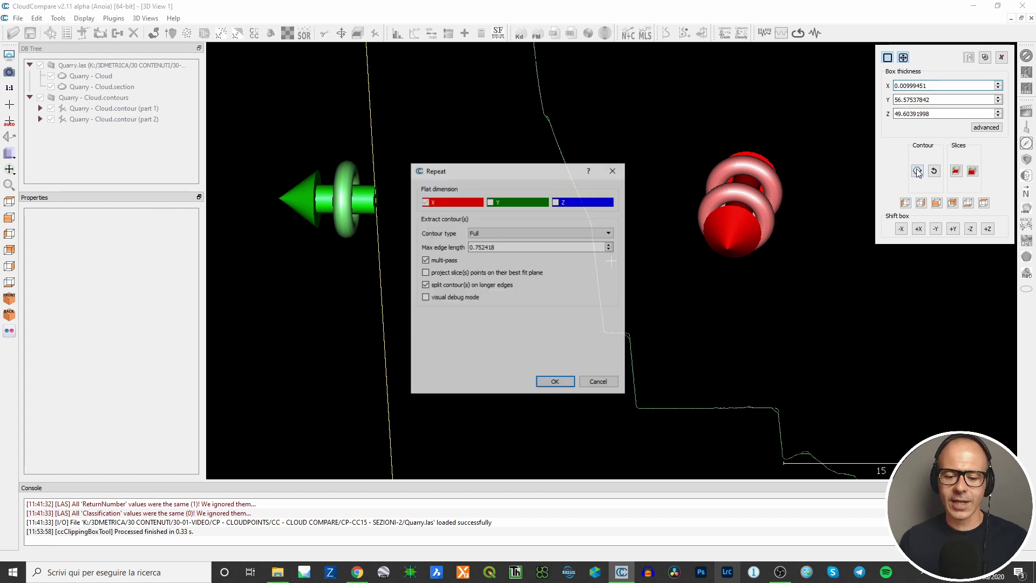
{"action": "left_click", "coordinate": [519, 235]}
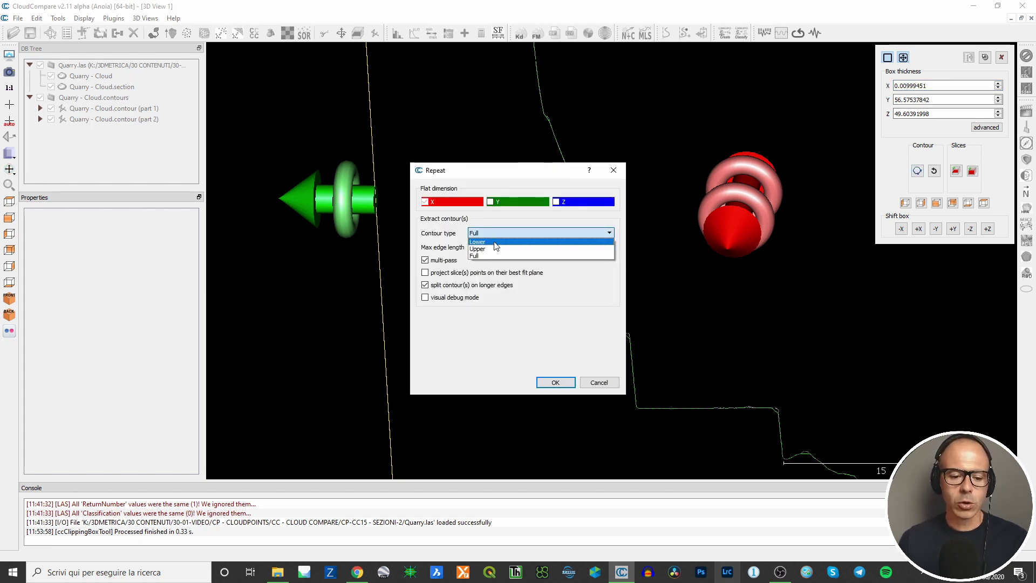
{"action": "left_click", "coordinate": [495, 242]}
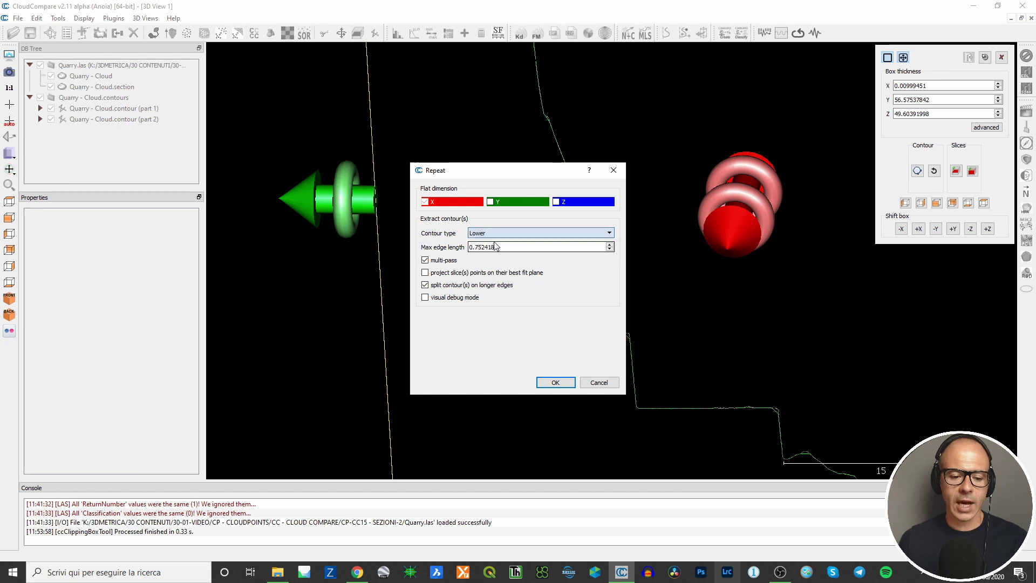
{"action": "left_click", "coordinate": [556, 382]}
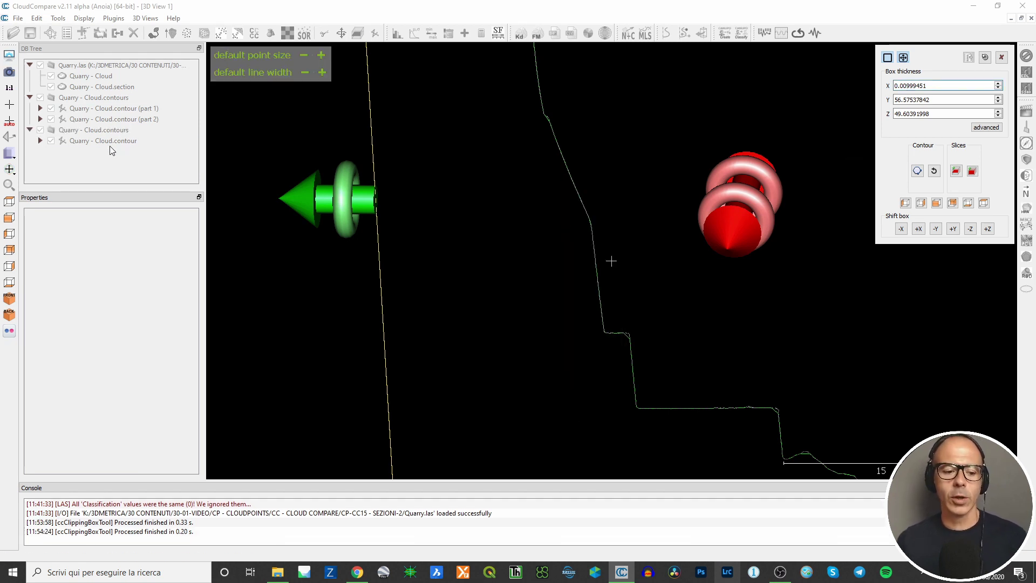
- Export the slice again as a section cloud, extract its contour with the Upper type, and leave the cross section tool
{"action": "left_click", "coordinate": [956, 171]}
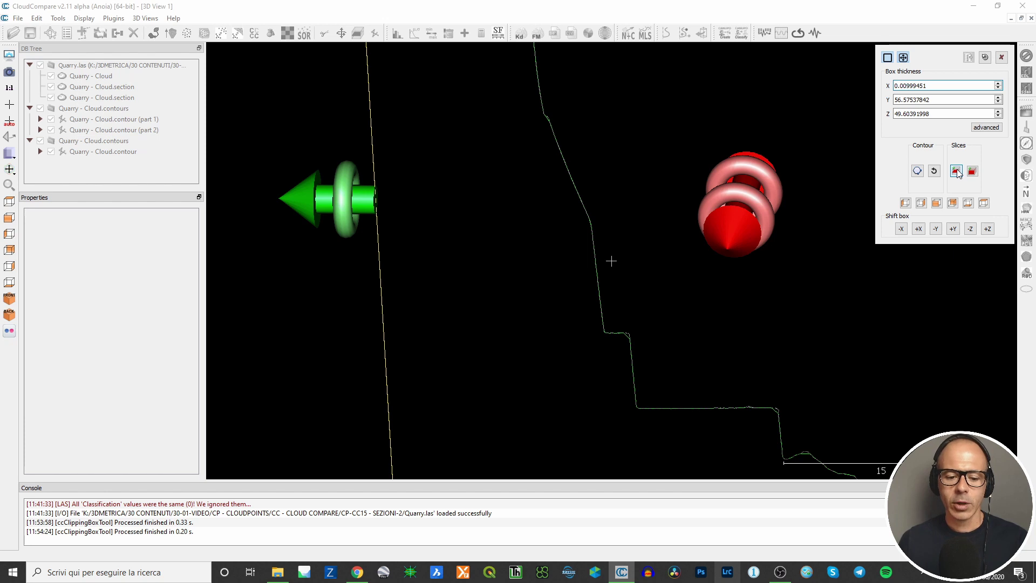
{"action": "left_click", "coordinate": [916, 171]}
{"action": "left_click", "coordinate": [504, 231]}
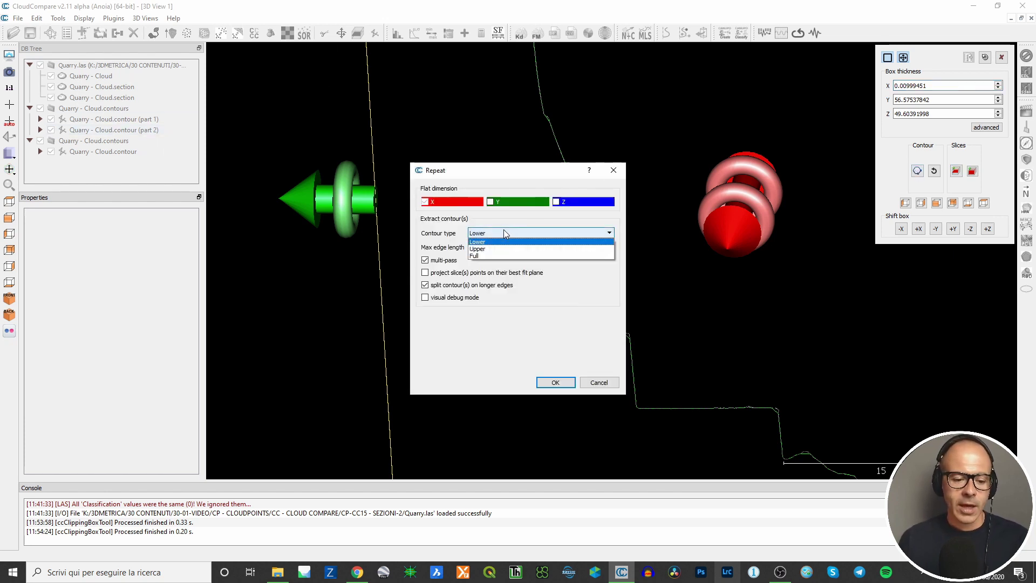
{"action": "left_click", "coordinate": [490, 250]}
{"action": "left_click", "coordinate": [557, 381]}
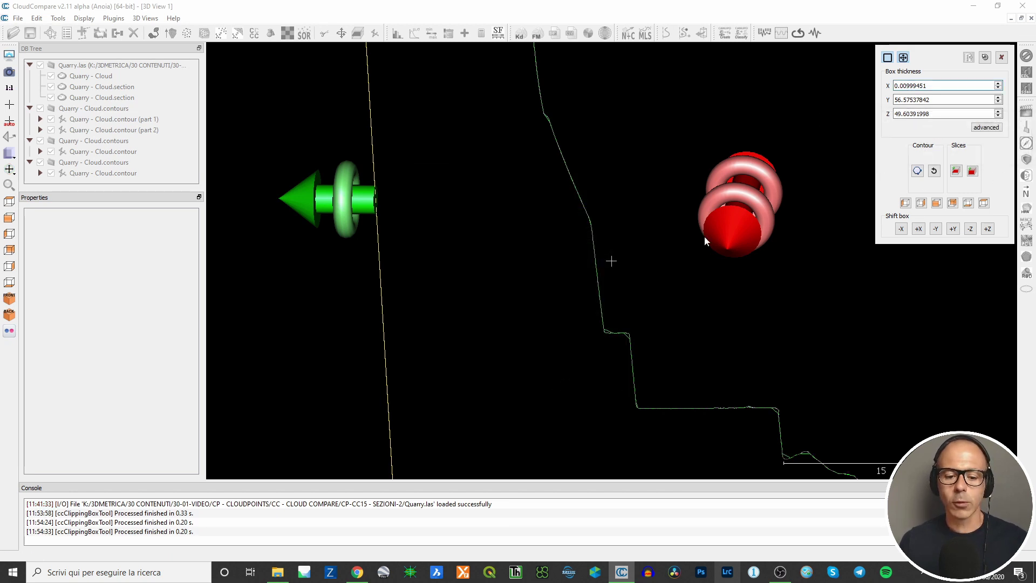
{"action": "left_click", "coordinate": [1002, 58]}
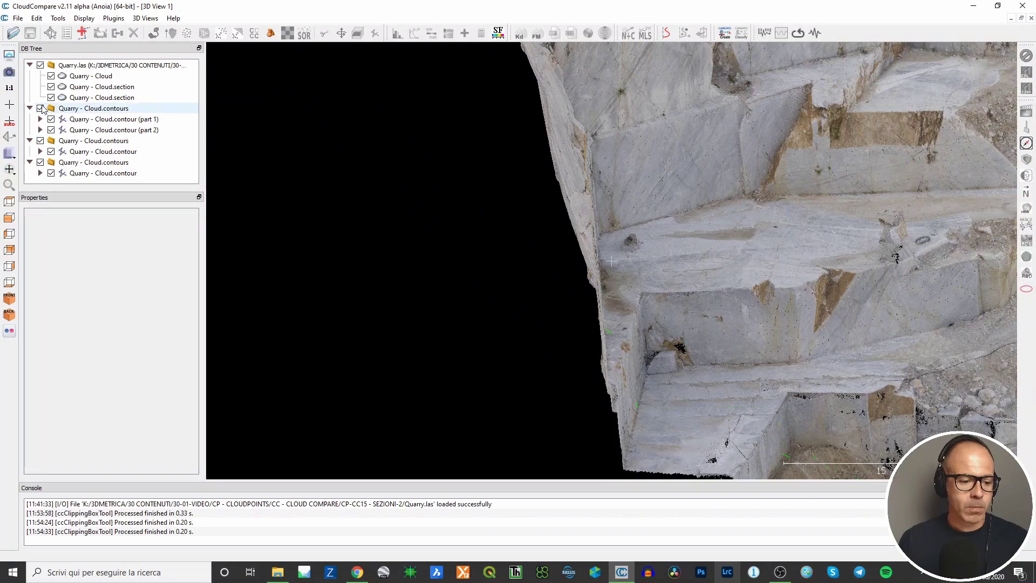
- Hide the original quarry cloud and all three contour groups so only the section clouds are displayed
{"action": "scroll", "coordinate": [619, 187], "scroll_direction": "down", "scroll_amount": 2}
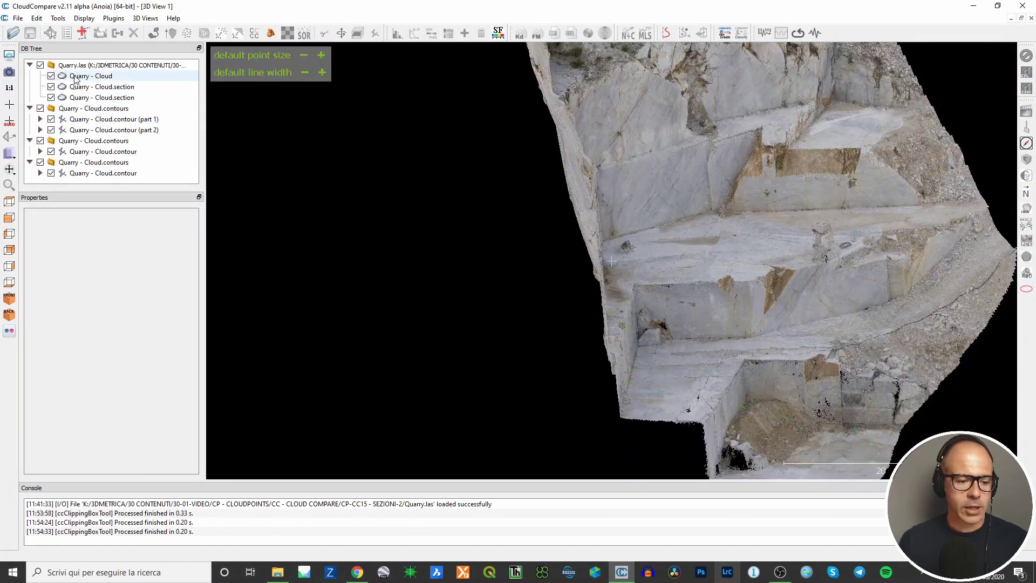
{"action": "left_click", "coordinate": [51, 76]}
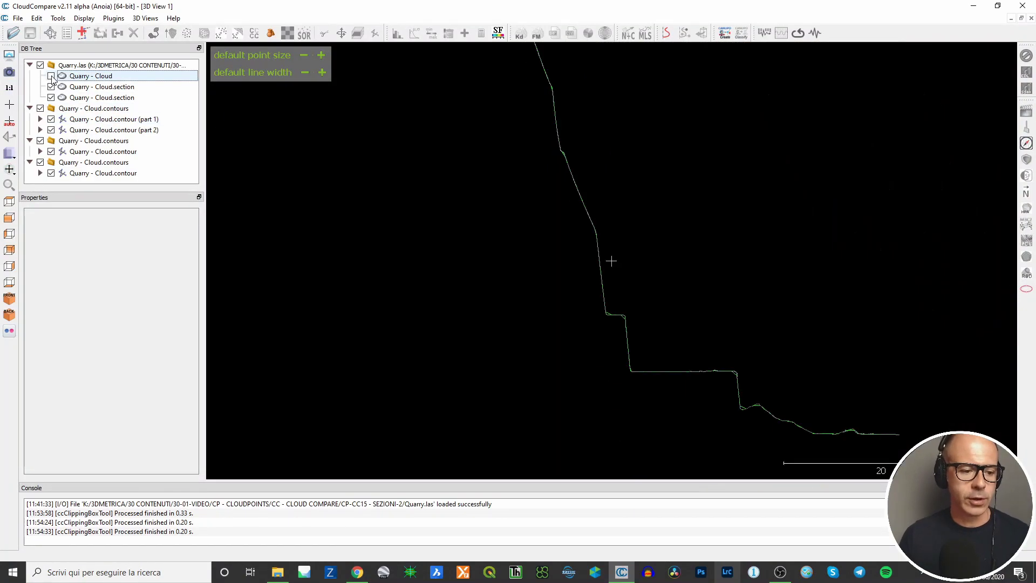
{"action": "left_click", "coordinate": [40, 108]}
{"action": "left_click", "coordinate": [40, 140]}
{"action": "left_click", "coordinate": [40, 162]}
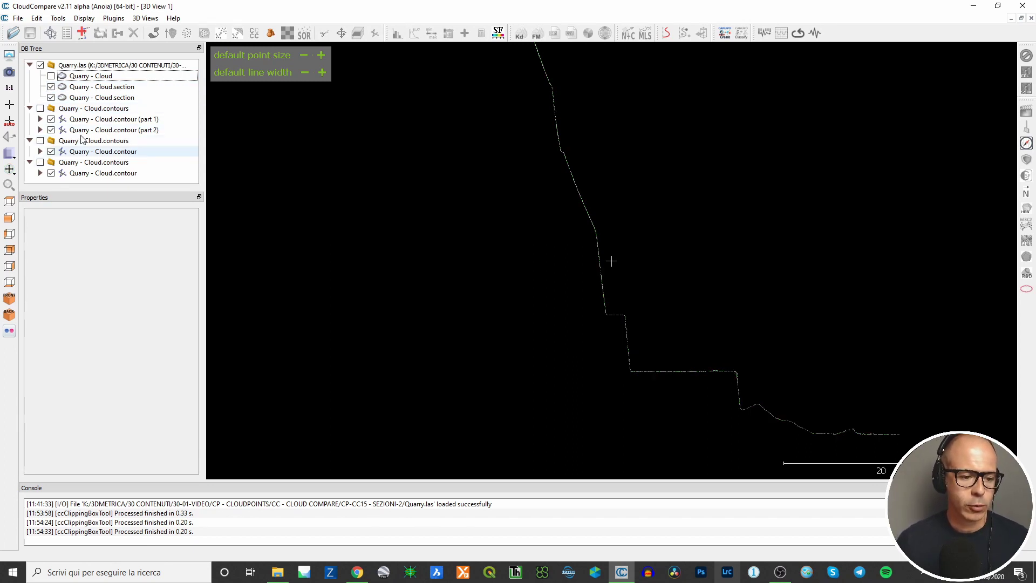
- Delete the duplicate section cloud, the second of the two in the quarry file's group
{"action": "left_click", "coordinate": [81, 98]}
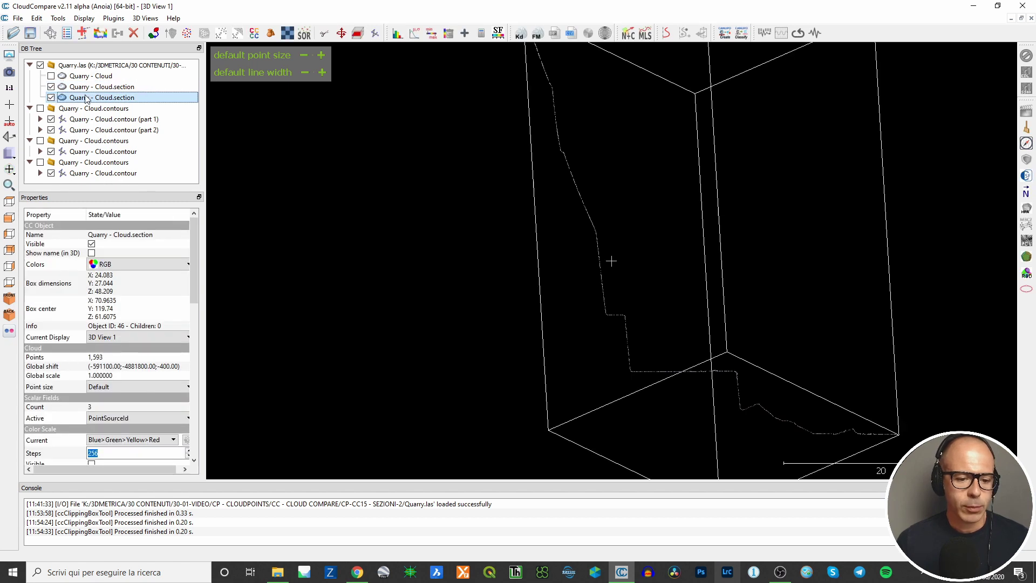
{"action": "left_click", "coordinate": [51, 98]}
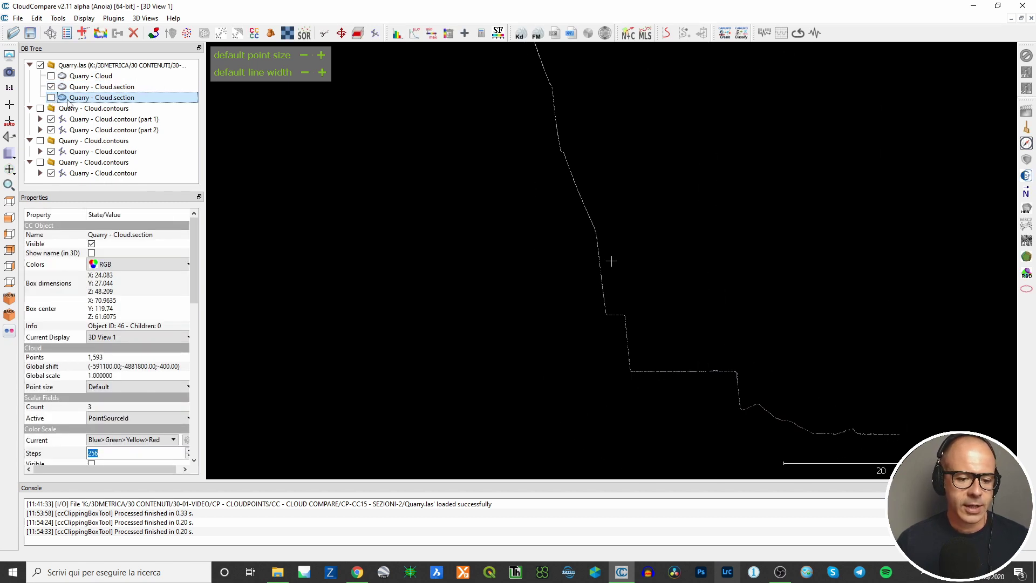
{"action": "right_click", "coordinate": [99, 100]}
{"action": "left_click", "coordinate": [146, 192]}
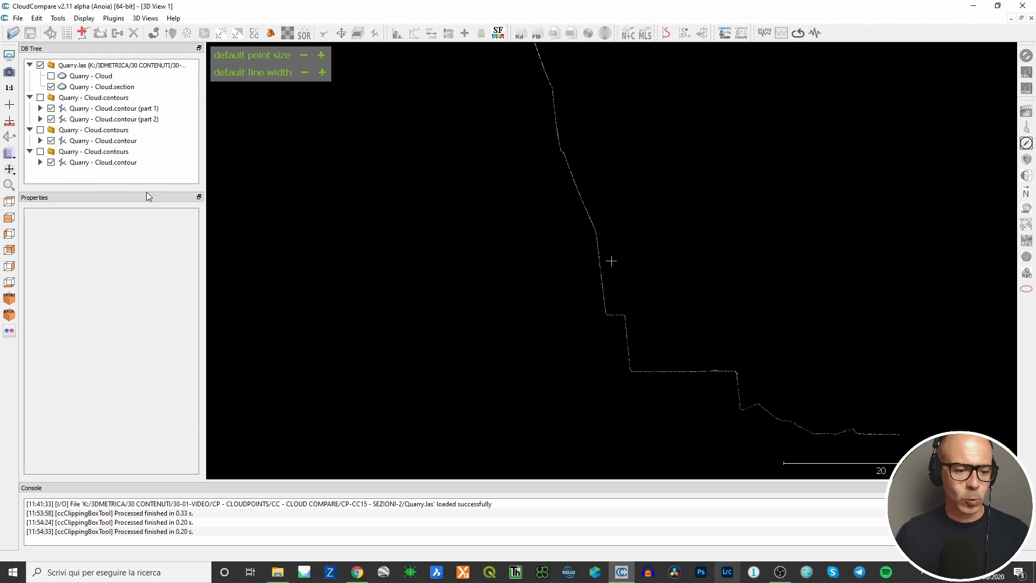
- Show the first contour group and compare its polyline with the section points at the small bench's corner, toggling part 1
{"action": "left_click", "coordinate": [40, 98]}
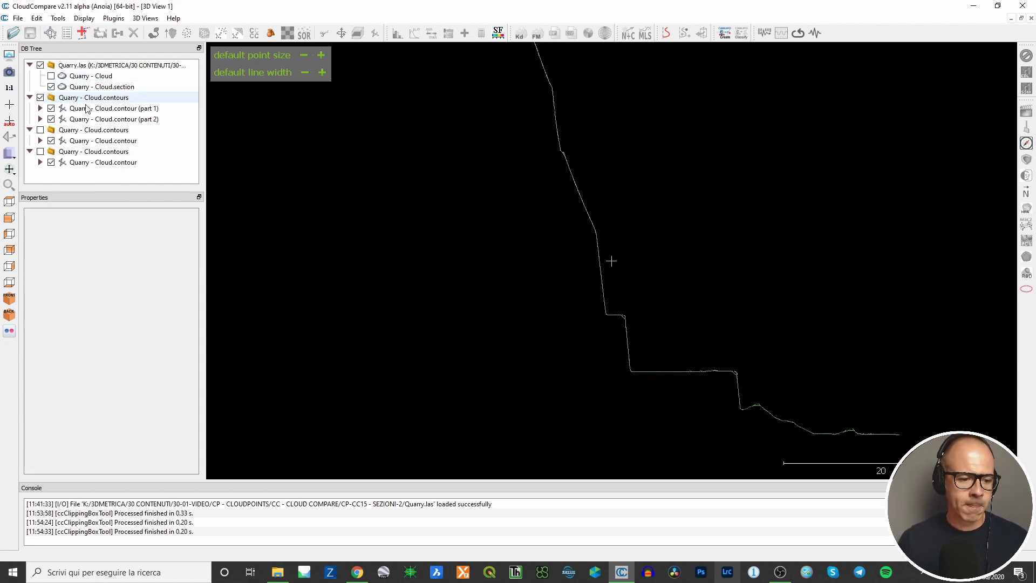
{"action": "left_click_drag", "start_coordinate": [582, 259], "coordinate": [703, 264]}
{"action": "scroll", "coordinate": [701, 276], "scroll_direction": "up", "scroll_amount": 3}
{"action": "right_click_drag", "start_coordinate": [669, 262], "coordinate": [653, 258]}
{"action": "scroll", "coordinate": [690, 202], "scroll_direction": "up", "scroll_amount": 4}
{"action": "scroll", "coordinate": [622, 192], "scroll_direction": "up", "scroll_amount": 2}
{"action": "double_click", "coordinate": [599, 132]}
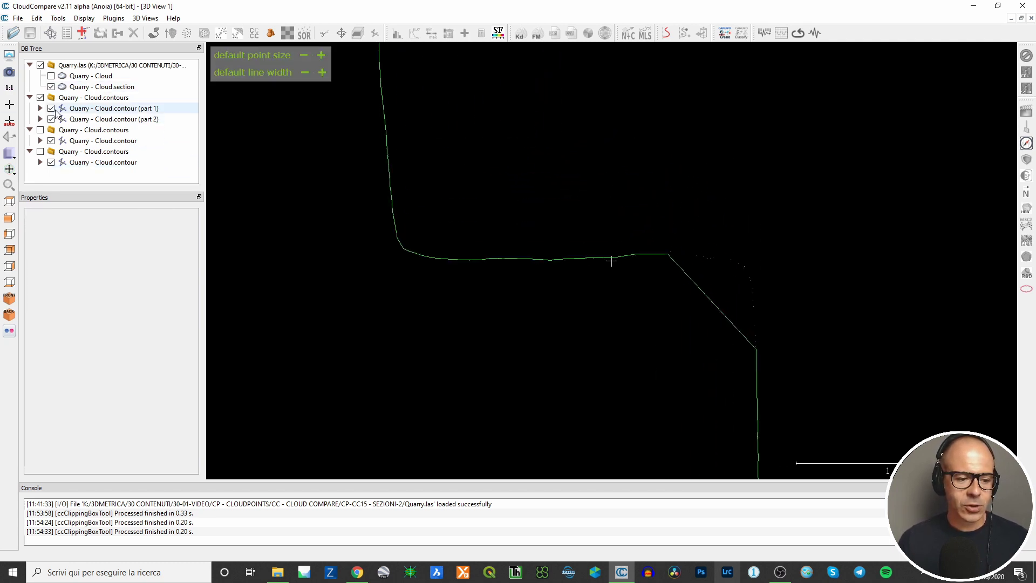
{"action": "left_click", "coordinate": [52, 109]}
{"action": "left_click", "coordinate": [53, 109]}
{"action": "scroll", "coordinate": [578, 205], "scroll_direction": "down", "scroll_amount": 2}
{"action": "scroll", "coordinate": [578, 204], "scroll_direction": "down", "scroll_amount": 5}
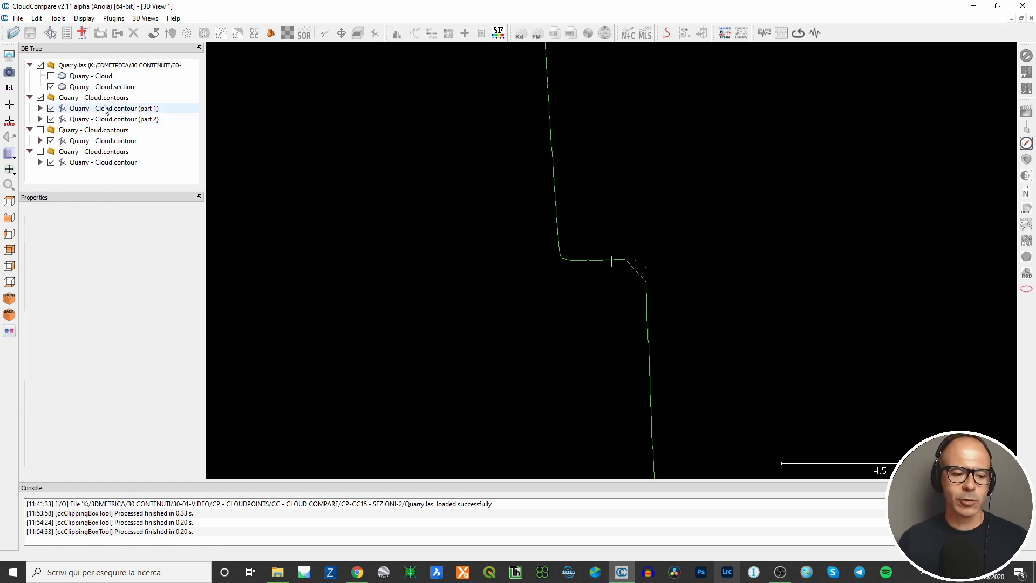
{"action": "scroll", "coordinate": [388, 145], "scroll_direction": "down", "scroll_amount": 5}
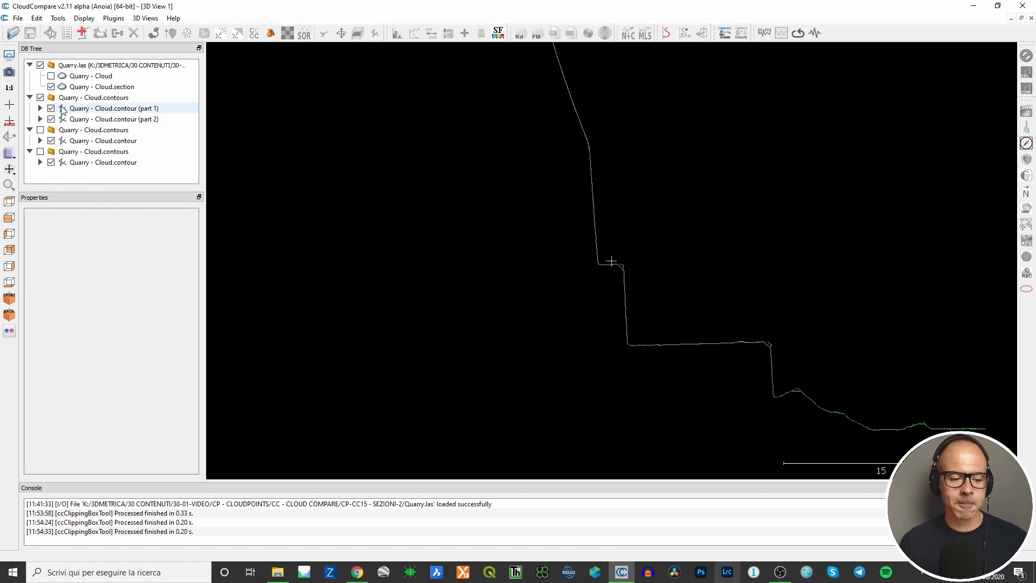
- Examine how the full contour follows the section points on the lower mound and the wide bench's corner
{"action": "scroll", "coordinate": [851, 305], "scroll_direction": "down", "scroll_amount": 3}
{"action": "right_click_drag", "start_coordinate": [850, 305], "coordinate": [777, 231]}
{"action": "scroll", "coordinate": [669, 287], "scroll_direction": "up", "scroll_amount": 4}
{"action": "scroll", "coordinate": [728, 297], "scroll_direction": "up", "scroll_amount": 3}
{"action": "right_click_drag", "start_coordinate": [788, 308], "coordinate": [614, 238]}
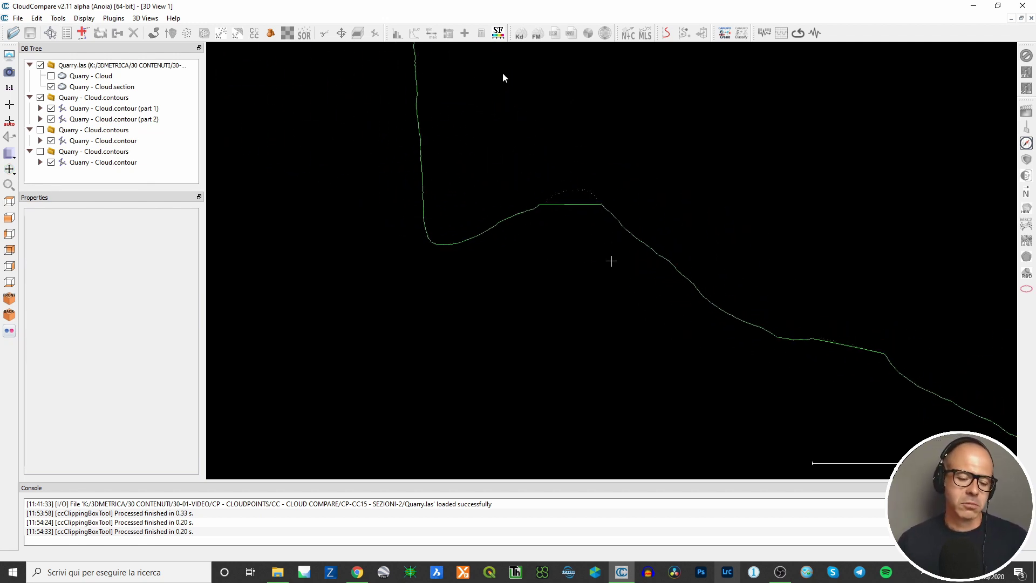
{"action": "left_click", "coordinate": [51, 109]}
{"action": "left_click", "coordinate": [51, 109]}
{"action": "scroll", "coordinate": [635, 228], "scroll_direction": "down", "scroll_amount": 2}
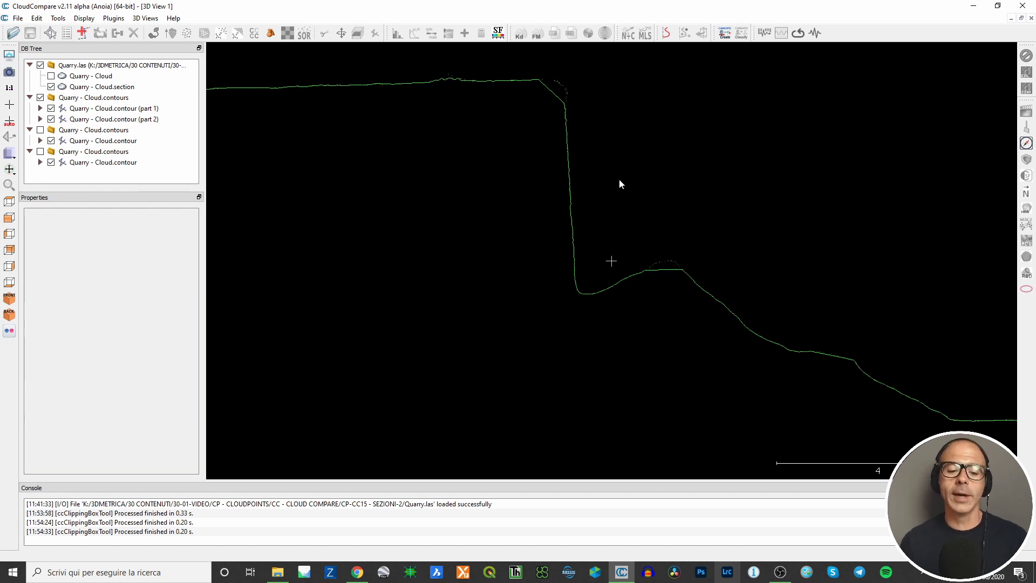
{"action": "scroll", "coordinate": [591, 110], "scroll_direction": "up", "scroll_amount": 3}
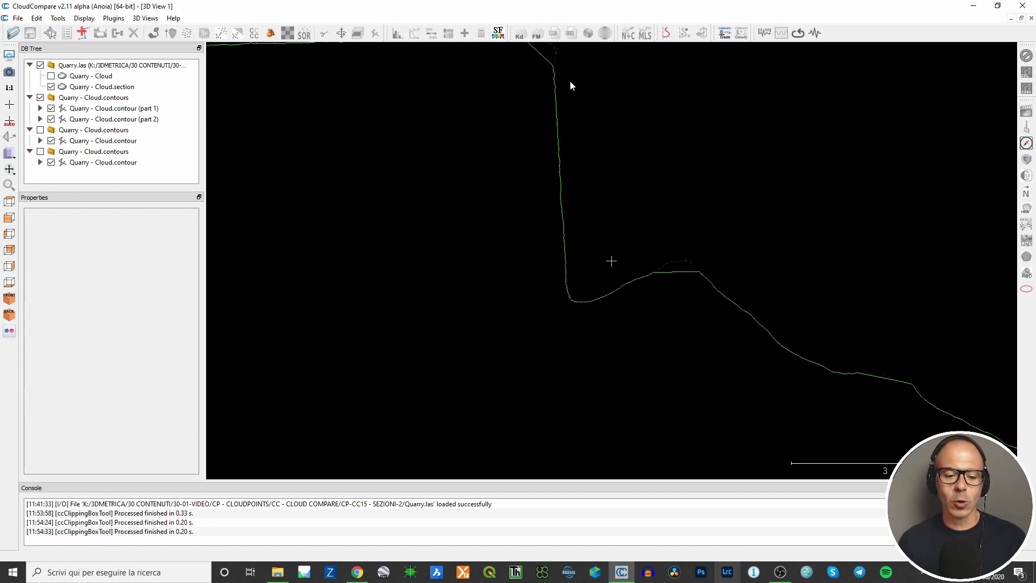
{"action": "right_click_drag", "start_coordinate": [590, 95], "coordinate": [552, 129]}
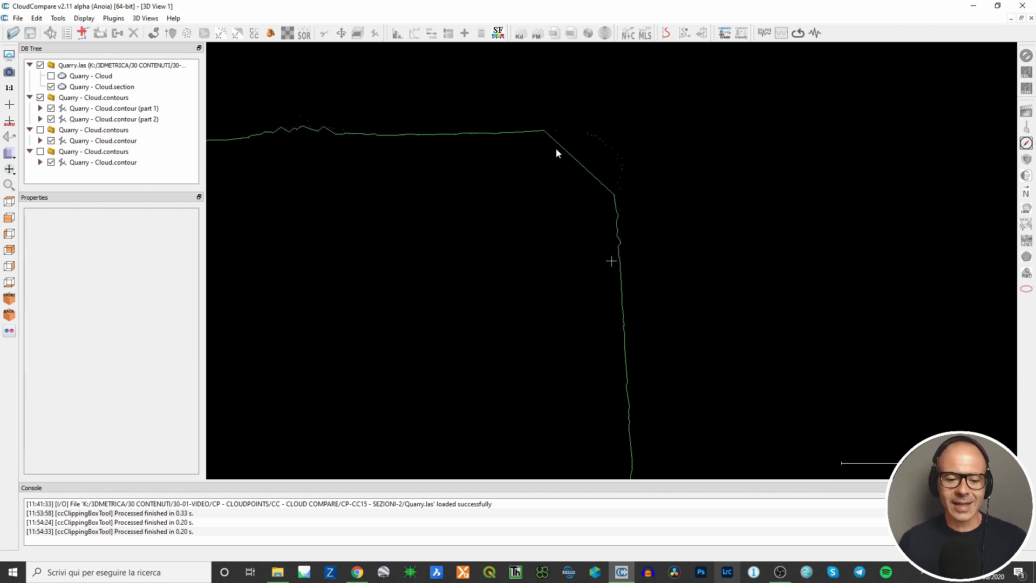
{"action": "scroll", "coordinate": [647, 237], "scroll_direction": "down", "scroll_amount": 10}
{"action": "scroll", "coordinate": [743, 303], "scroll_direction": "up", "scroll_amount": 8}
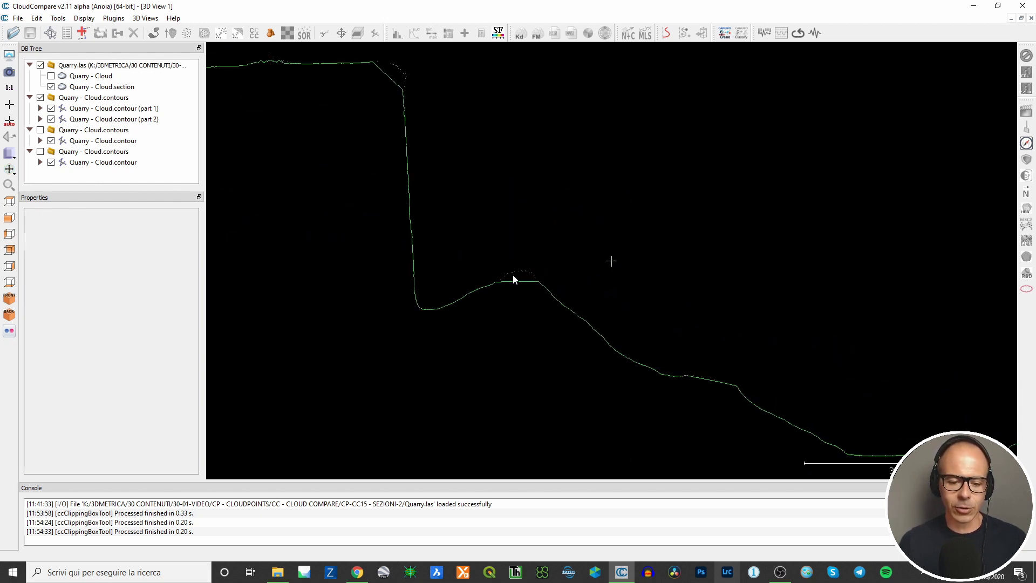
- Increase the default point size to 3 so the section points stand out from the contour
{"action": "mouse_move", "coordinate": [218, 65]}
{"action": "left_click", "coordinate": [321, 56]}
{"action": "left_click", "coordinate": [321, 56]}
{"action": "left_click", "coordinate": [321, 55]}
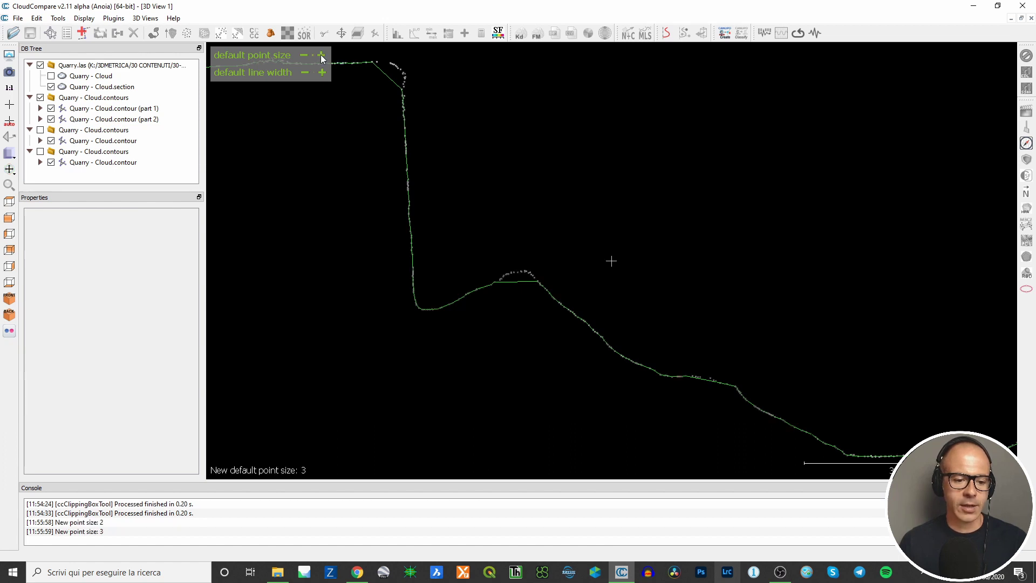
- Examine how closely the full contour follows the enlarged section points along the quarry's steep upper wall
{"action": "scroll", "coordinate": [567, 249], "scroll_direction": "down", "scroll_amount": 5}
{"action": "left_click_drag", "start_coordinate": [449, 194], "coordinate": [779, 108]}
{"action": "scroll", "coordinate": [766, 151], "scroll_direction": "up", "scroll_amount": 3}
{"action": "scroll", "coordinate": [779, 108], "scroll_direction": "down", "scroll_amount": 3}
{"action": "scroll", "coordinate": [703, 293], "scroll_direction": "up", "scroll_amount": 4}
{"action": "left_click_drag", "start_coordinate": [703, 293], "coordinate": [714, 316]}
{"action": "scroll", "coordinate": [708, 336], "scroll_direction": "up", "scroll_amount": 1}
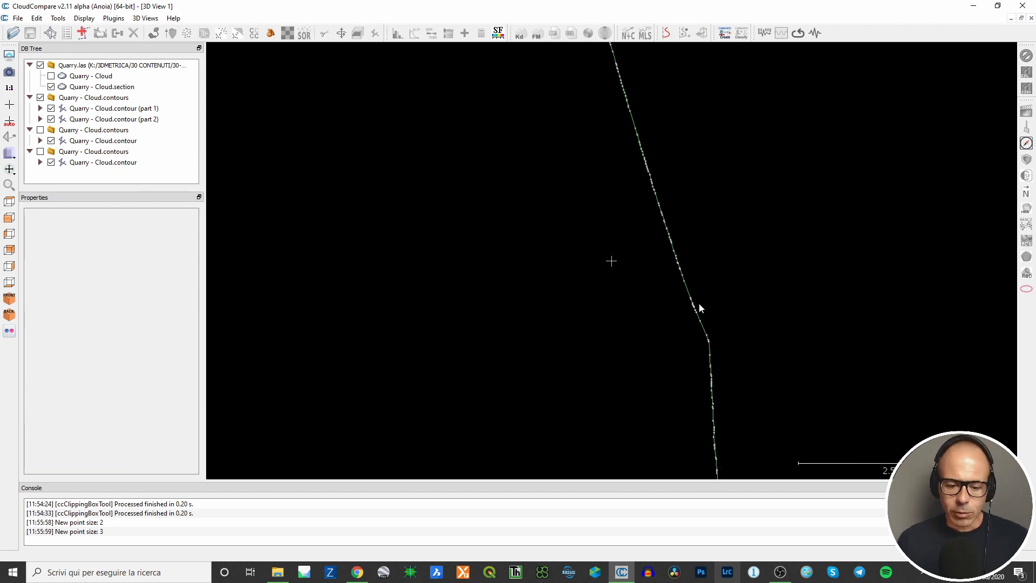
{"action": "scroll", "coordinate": [704, 311], "scroll_direction": "up", "scroll_amount": 2}
{"action": "scroll", "coordinate": [430, 227], "scroll_direction": "down", "scroll_amount": 5}
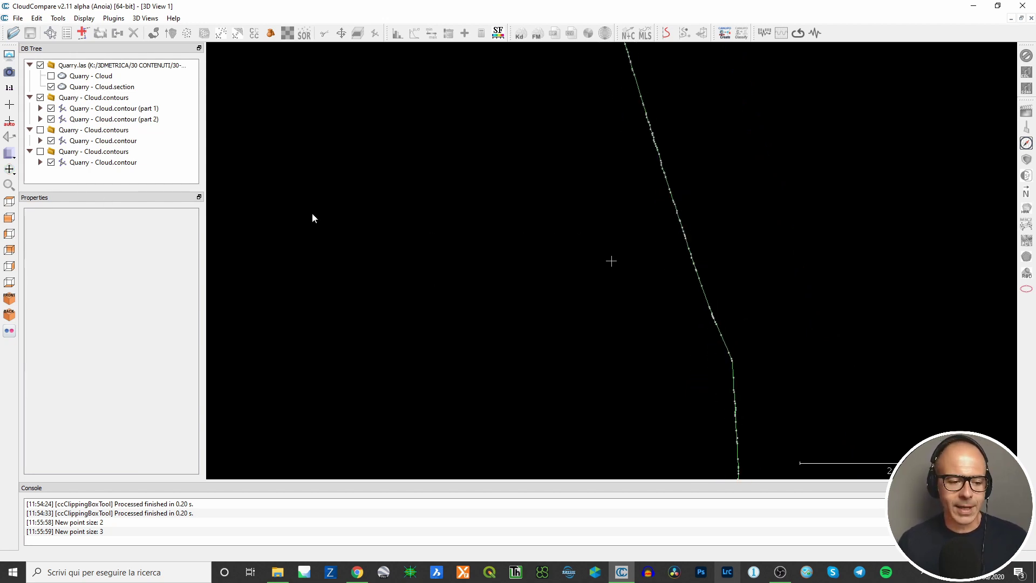
{"action": "left_click_drag", "start_coordinate": [615, 264], "coordinate": [594, 141]}
{"action": "left_click_drag", "start_coordinate": [593, 253], "coordinate": [378, 162]}
- Hide the section cloud and toggle contour part 1 off and on to examine the break between the two contour parts
{"action": "left_click", "coordinate": [51, 86]}
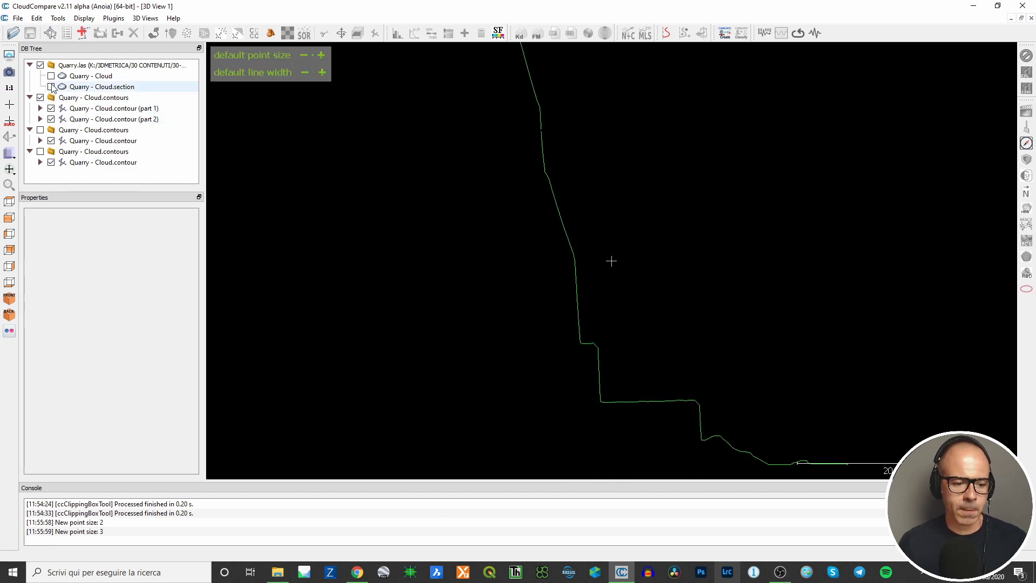
{"action": "left_click", "coordinate": [51, 108]}
{"action": "left_click_drag", "start_coordinate": [581, 159], "coordinate": [575, 144]}
{"action": "left_click_drag", "start_coordinate": [563, 107], "coordinate": [589, 187]}
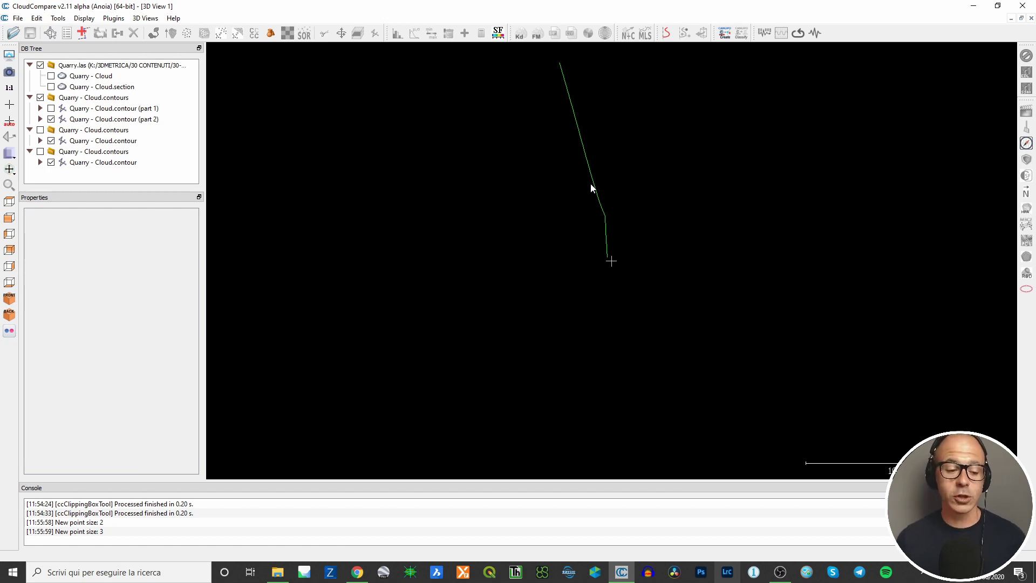
{"action": "left_click", "coordinate": [50, 108]}
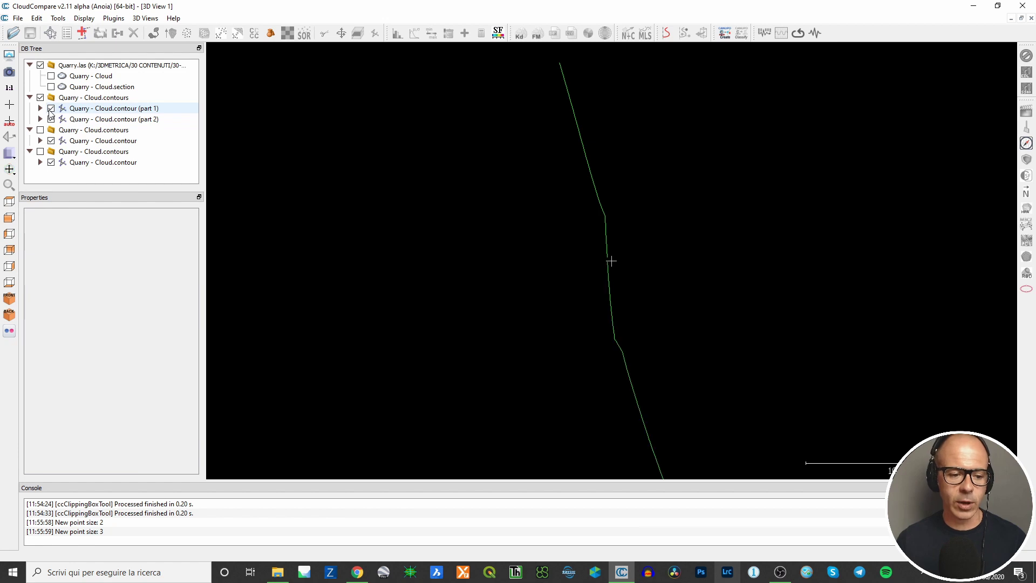
{"action": "left_click_drag", "start_coordinate": [556, 357], "coordinate": [588, 257]}
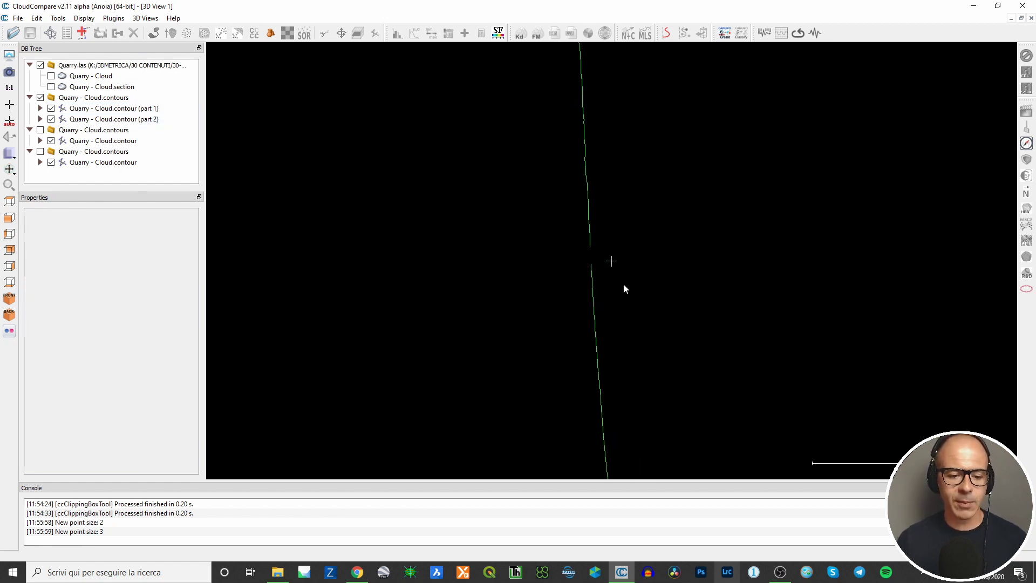
{"action": "left_click_drag", "start_coordinate": [602, 243], "coordinate": [777, 347]}
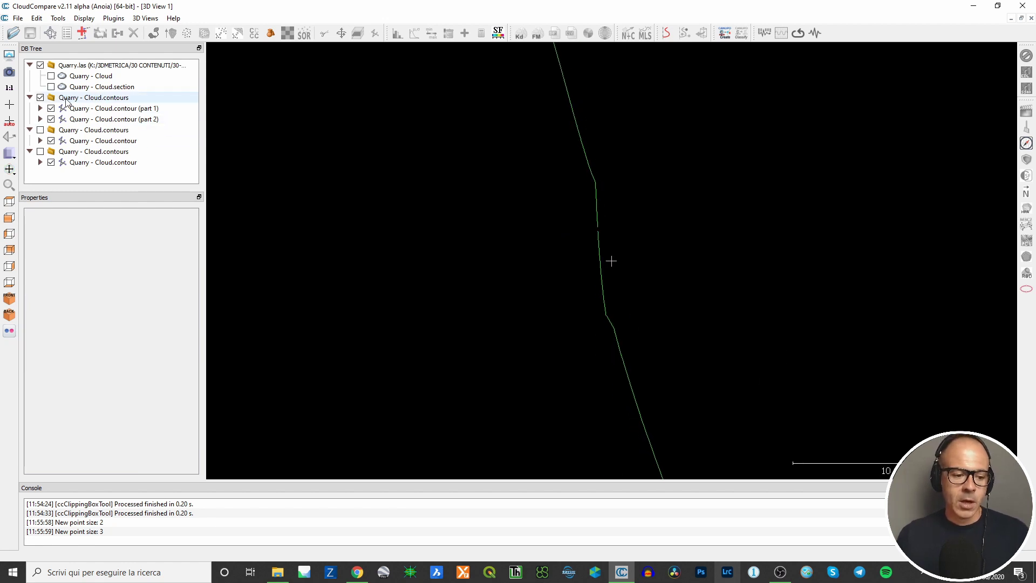
- Hide the full contour group and display the Lower contour group together with the section cloud
{"action": "left_click", "coordinate": [40, 97]}
{"action": "left_click", "coordinate": [46, 130]}
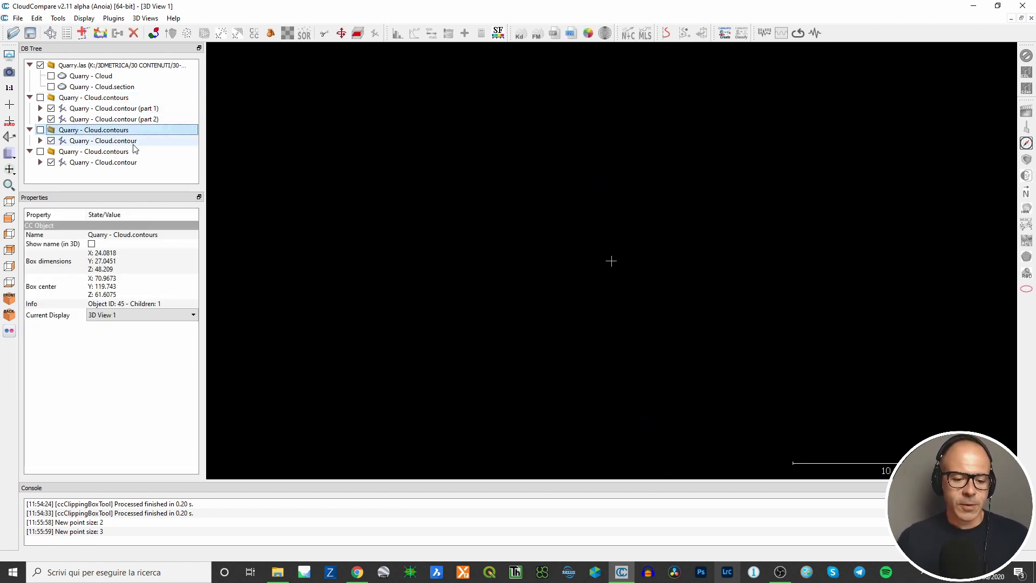
{"action": "left_click", "coordinate": [40, 130]}
{"action": "left_click_drag", "start_coordinate": [636, 213], "coordinate": [750, 281]}
{"action": "left_click", "coordinate": [50, 87]}
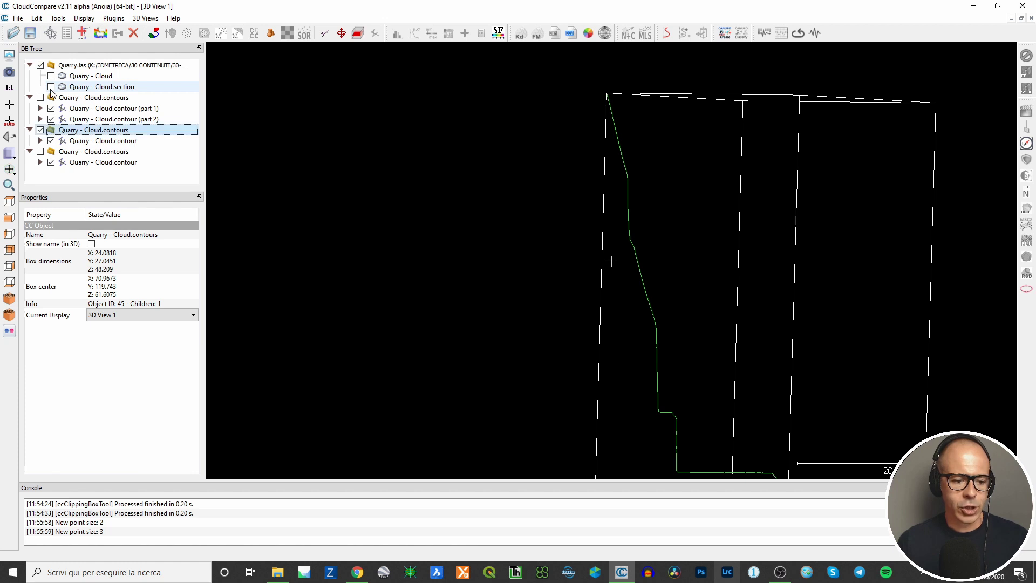
- Compare the Lower contour with the section points along the upper wall and the bench corners
{"action": "scroll", "coordinate": [642, 234], "scroll_direction": "up", "scroll_amount": 3}
{"action": "left_click_drag", "start_coordinate": [643, 234], "coordinate": [850, 324]}
{"action": "scroll", "coordinate": [833, 339], "scroll_direction": "up", "scroll_amount": 2}
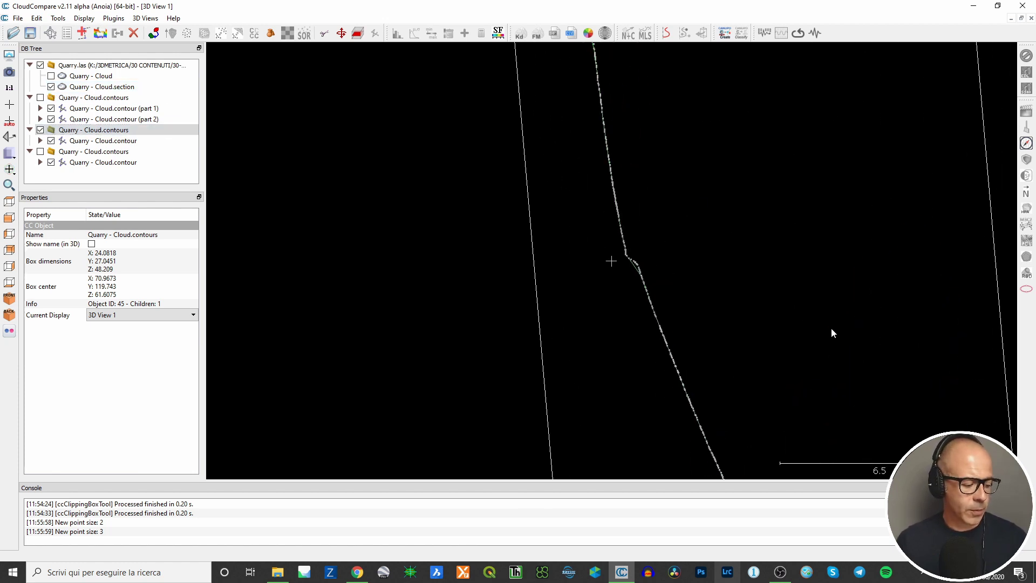
{"action": "scroll", "coordinate": [604, 214], "scroll_direction": "down", "scroll_amount": 3}
{"action": "left_click_drag", "start_coordinate": [642, 201], "coordinate": [680, 337]}
{"action": "scroll", "coordinate": [646, 338], "scroll_direction": "up", "scroll_amount": 3}
{"action": "left_click_drag", "start_coordinate": [612, 202], "coordinate": [654, 95]}
{"action": "right_click", "coordinate": [643, 39]}
{"action": "left_click_drag", "start_coordinate": [818, 224], "coordinate": [384, 248]}
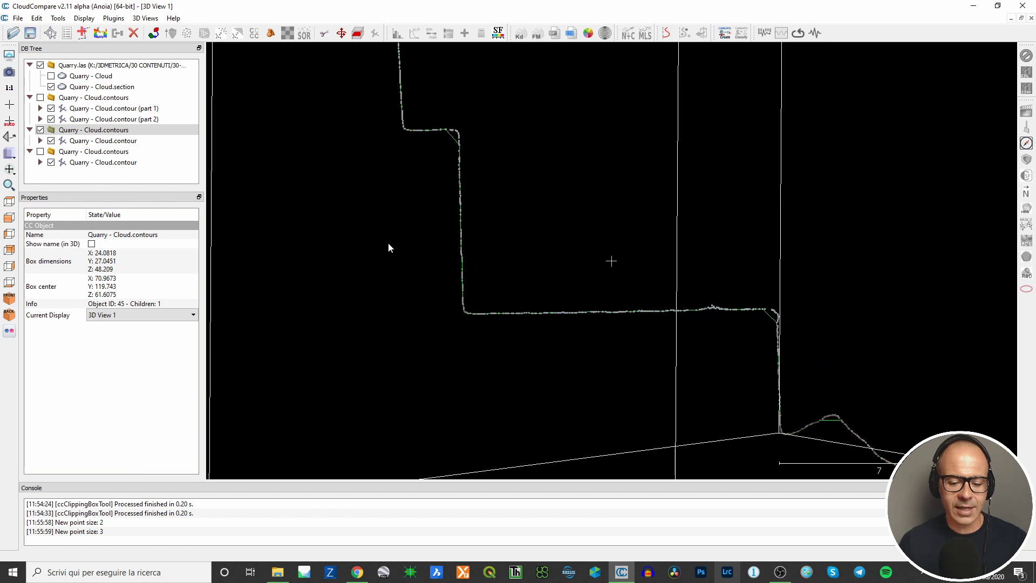
- Hide the Lower contour group and display the Upper contour group together with the section cloud
{"action": "left_click_drag", "start_coordinate": [579, 269], "coordinate": [637, 314]}
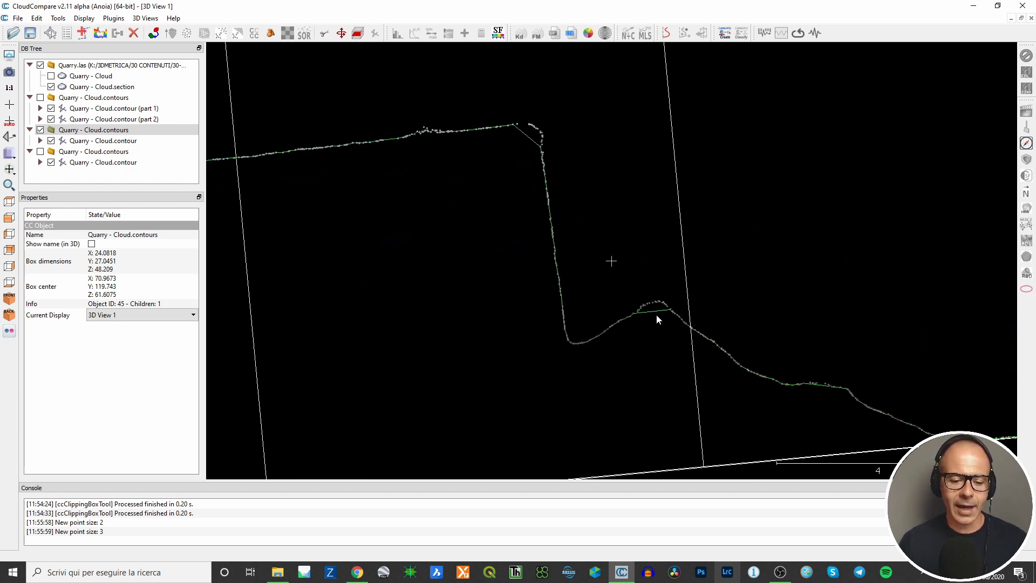
{"action": "left_click", "coordinate": [40, 131]}
{"action": "left_click", "coordinate": [41, 152]}
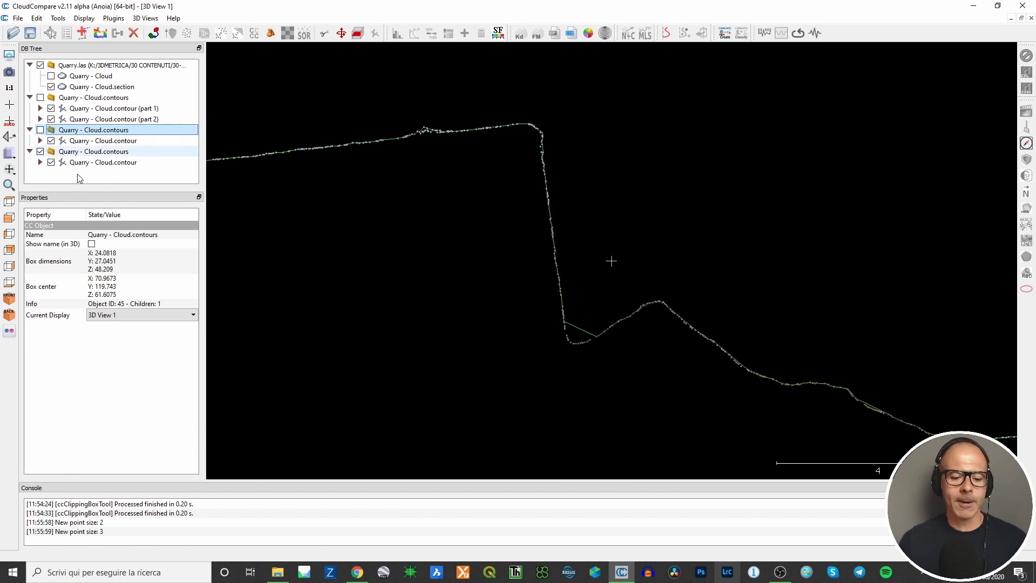
- Compare the Upper contour with the section points at the lowest bench's outer edge and the hollow at the wall's foot
{"action": "left_click_drag", "start_coordinate": [629, 393], "coordinate": [643, 378]}
{"action": "right_click_drag", "start_coordinate": [693, 154], "coordinate": [807, 174]}
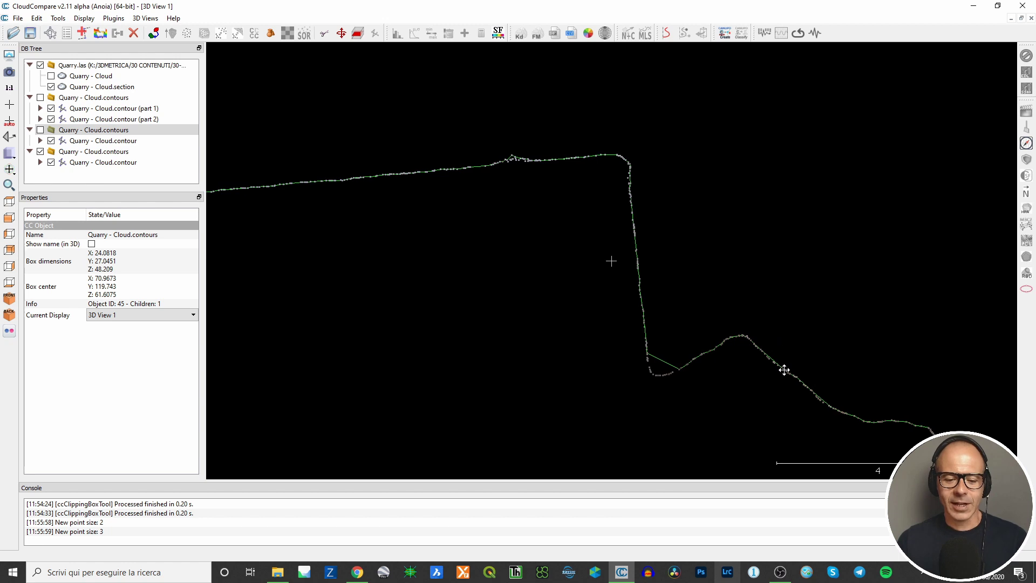
{"action": "scroll", "coordinate": [618, 123], "scroll_direction": "up", "scroll_amount": 3}
{"action": "scroll", "coordinate": [618, 123], "scroll_direction": "up", "scroll_amount": 2}
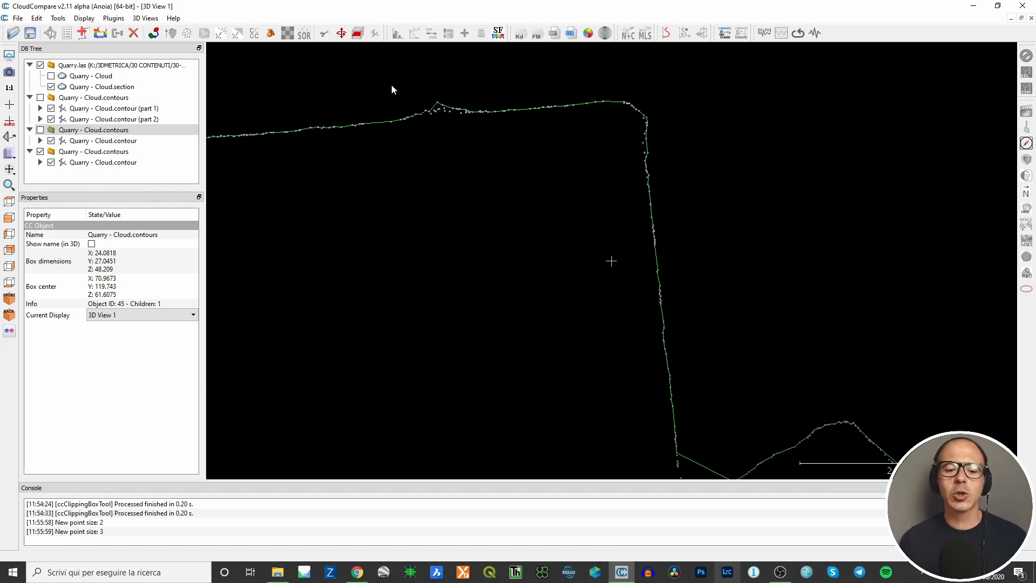
{"action": "right_click_drag", "start_coordinate": [682, 210], "coordinate": [729, 346]}
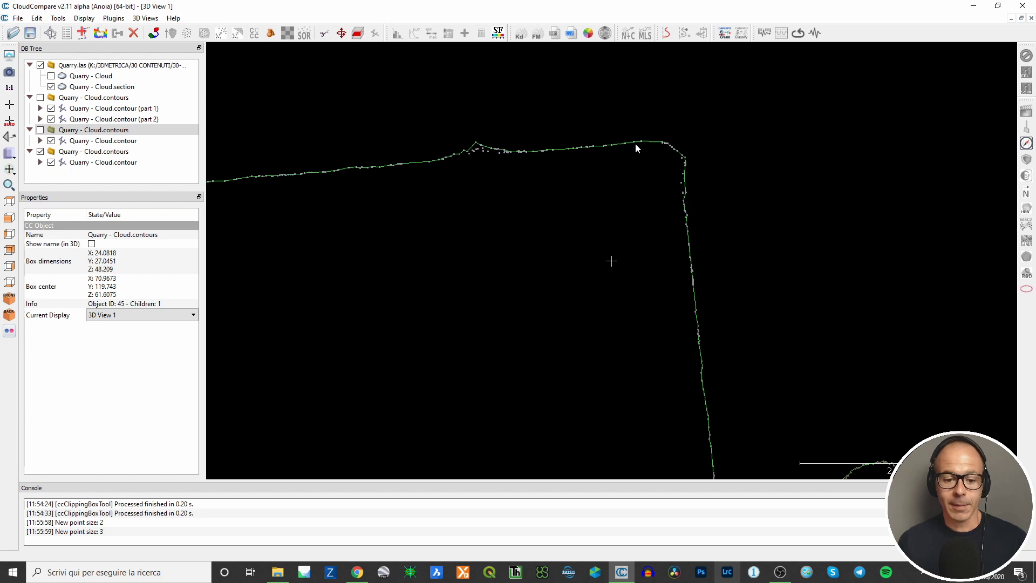
{"action": "right_click_drag", "start_coordinate": [635, 145], "coordinate": [670, 216]}
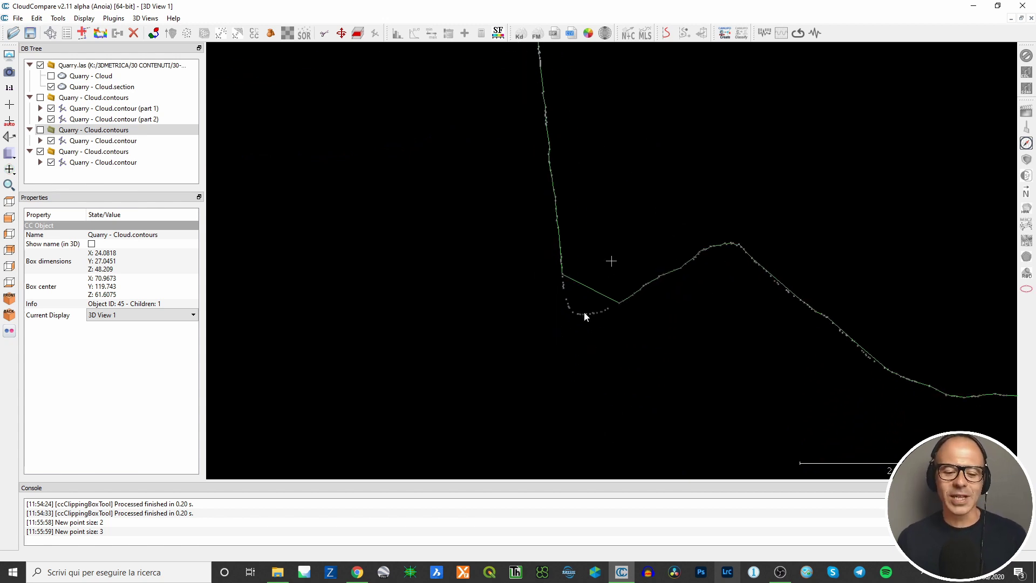
{"action": "right_click_drag", "start_coordinate": [588, 319], "coordinate": [695, 322]}
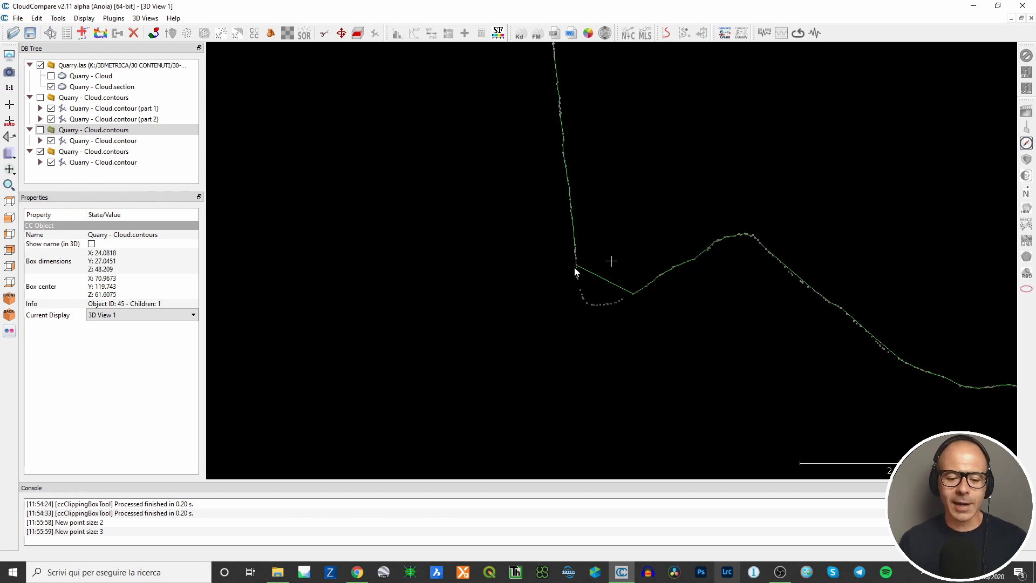
- Examine how the Upper contour follows the section points at the inner bench corners and up along the quarry's upper wall
{"action": "scroll", "coordinate": [723, 293], "scroll_direction": "down", "scroll_amount": 2}
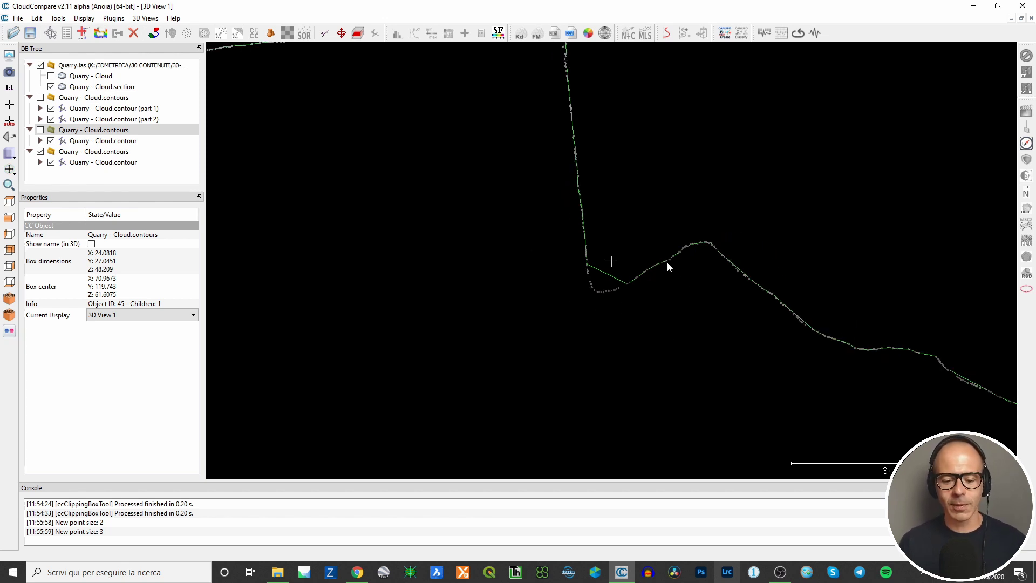
{"action": "scroll", "coordinate": [728, 286], "scroll_direction": "down", "scroll_amount": 2}
{"action": "right_click_drag", "start_coordinate": [745, 289], "coordinate": [647, 286]}
{"action": "scroll", "coordinate": [520, 238], "scroll_direction": "up", "scroll_amount": 2}
{"action": "scroll", "coordinate": [421, 178], "scroll_direction": "up", "scroll_amount": 2}
{"action": "right_click_drag", "start_coordinate": [421, 179], "coordinate": [569, 236]}
{"action": "scroll", "coordinate": [569, 236], "scroll_direction": "up", "scroll_amount": 2}
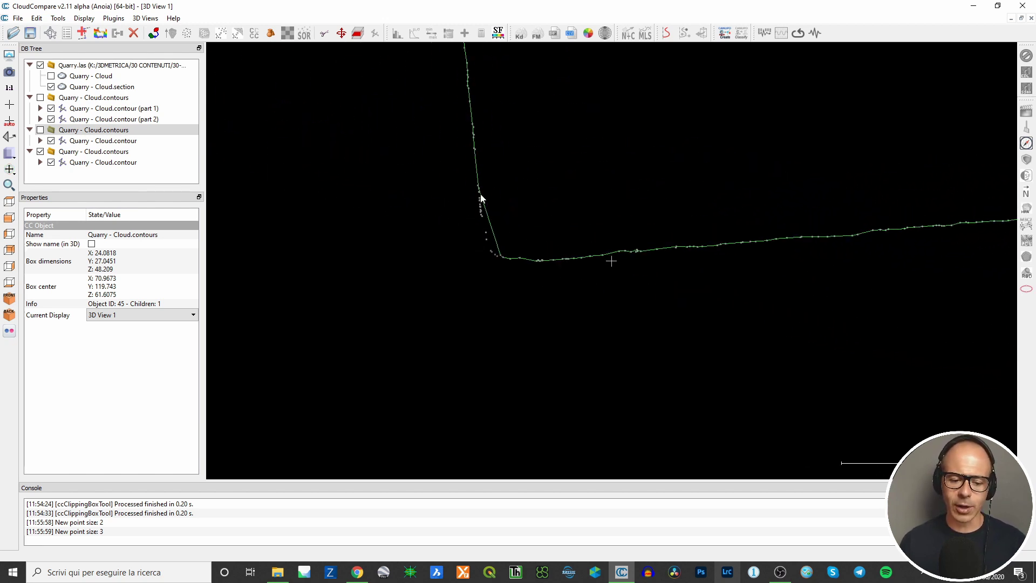
{"action": "left_click_drag", "start_coordinate": [483, 233], "coordinate": [657, 219]}
{"action": "scroll", "coordinate": [650, 168], "scroll_direction": "down", "scroll_amount": 2}
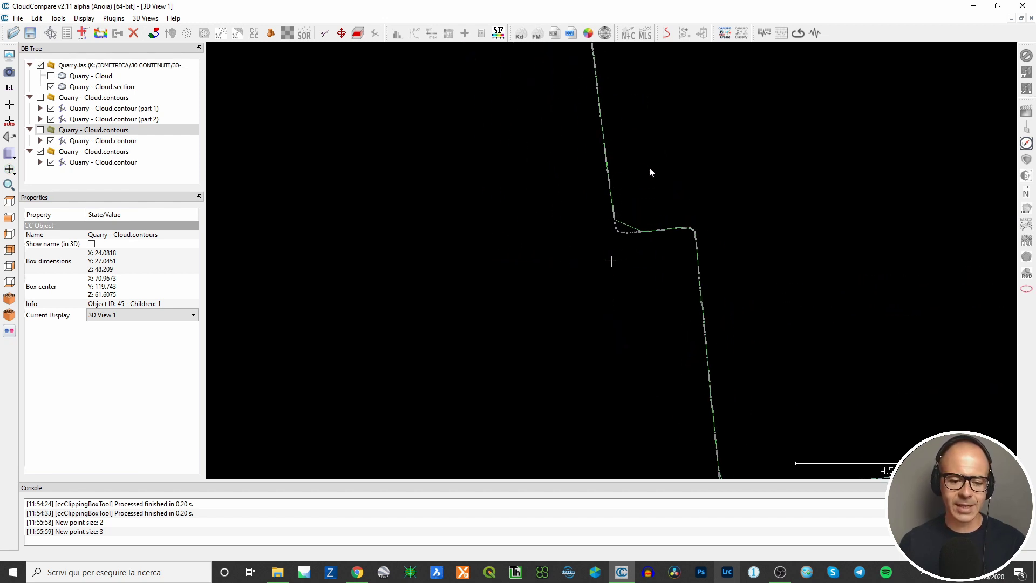
{"action": "right_click_drag", "start_coordinate": [642, 174], "coordinate": [692, 247]}
{"action": "scroll", "coordinate": [710, 187], "scroll_direction": "down", "scroll_amount": 4}
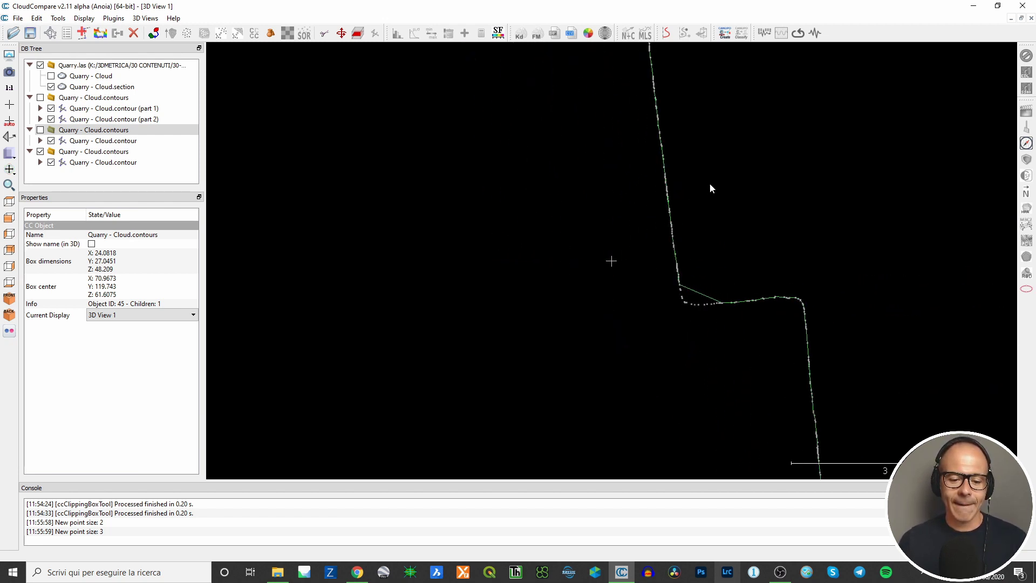
{"action": "left_click_drag", "start_coordinate": [696, 205], "coordinate": [637, 220]}
{"action": "scroll", "coordinate": [636, 218], "scroll_direction": "up", "scroll_amount": 2}
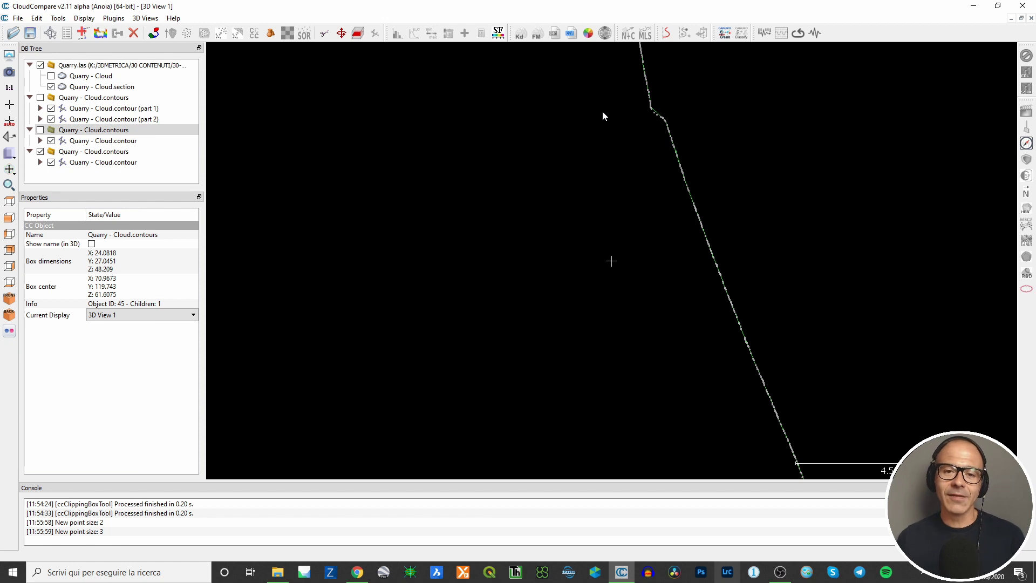
- Display the Lower contour group alongside the Upper one and hide the section cloud
{"action": "left_click", "coordinate": [41, 130]}
{"action": "scroll", "coordinate": [754, 312], "scroll_direction": "down", "scroll_amount": 2}
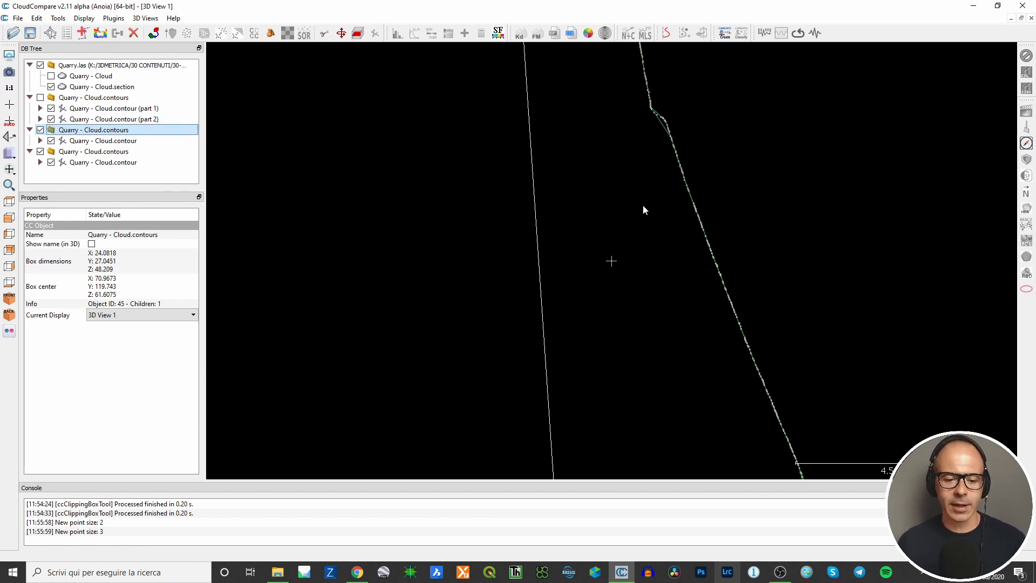
{"action": "right_click_drag", "start_coordinate": [755, 311], "coordinate": [655, 252]}
{"action": "left_click", "coordinate": [51, 87]}
- Compare the Lower and Upper contours where they diverge at the narrow bench's corners and the lowest bench's outer edge
{"action": "right_click_drag", "start_coordinate": [680, 364], "coordinate": [652, 201]}
{"action": "scroll", "coordinate": [646, 369], "scroll_direction": "up", "scroll_amount": 2}
{"action": "right_click_drag", "start_coordinate": [644, 366], "coordinate": [652, 321]}
{"action": "scroll", "coordinate": [644, 326], "scroll_direction": "up", "scroll_amount": 2}
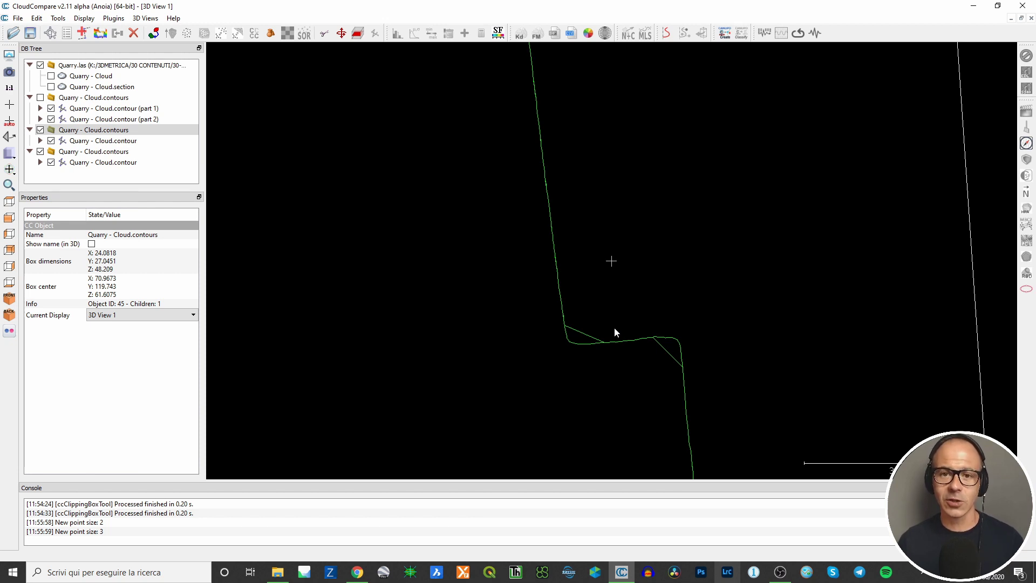
{"action": "scroll", "coordinate": [625, 351], "scroll_direction": "down", "scroll_amount": 5}
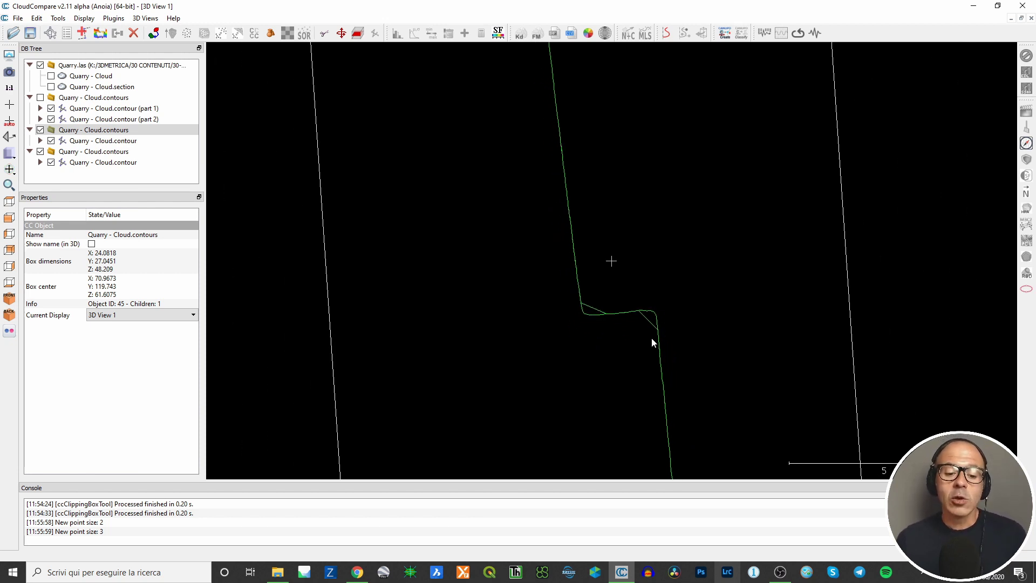
{"action": "left_click_drag", "start_coordinate": [711, 347], "coordinate": [534, 227]}
{"action": "scroll", "coordinate": [710, 266], "scroll_direction": "up", "scroll_amount": 2}
{"action": "right_click_drag", "start_coordinate": [759, 240], "coordinate": [714, 240]}
{"action": "scroll", "coordinate": [803, 241], "scroll_direction": "up", "scroll_amount": 2}
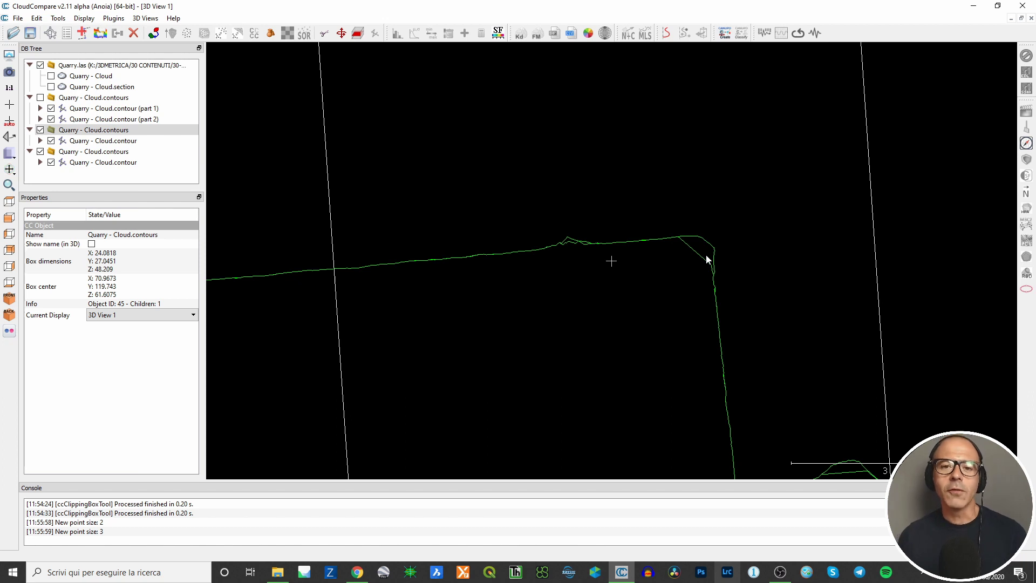
{"action": "mouse_move", "coordinate": [624, 208]}
{"action": "left_mouse_down"}
{"action": "mouse_move", "coordinate": [700, 305]}
{"action": "mouse_move", "coordinate": [639, 215]}
{"action": "left_mouse_up"}
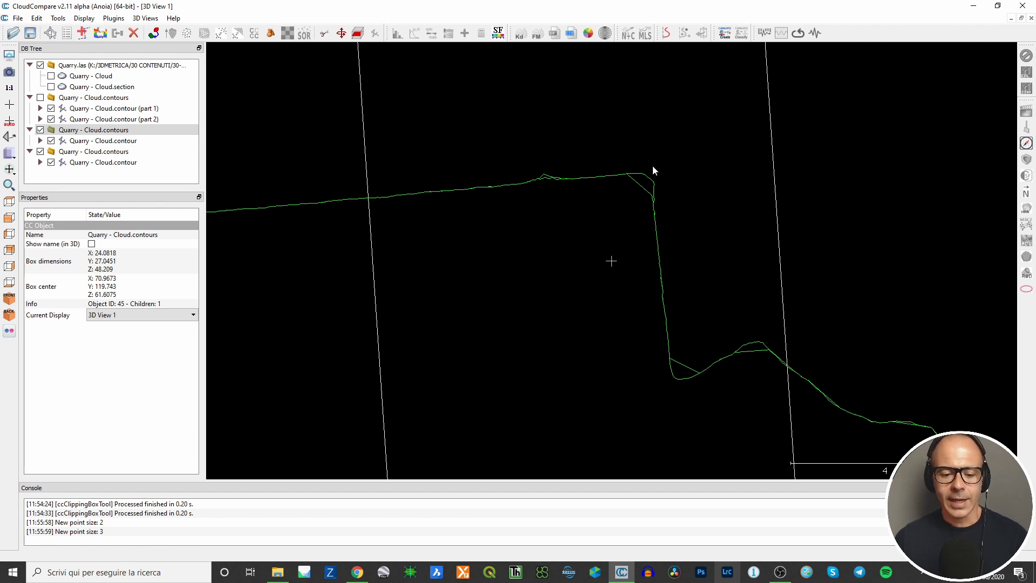
{"action": "scroll", "coordinate": [645, 173], "scroll_direction": "up", "scroll_amount": 2}
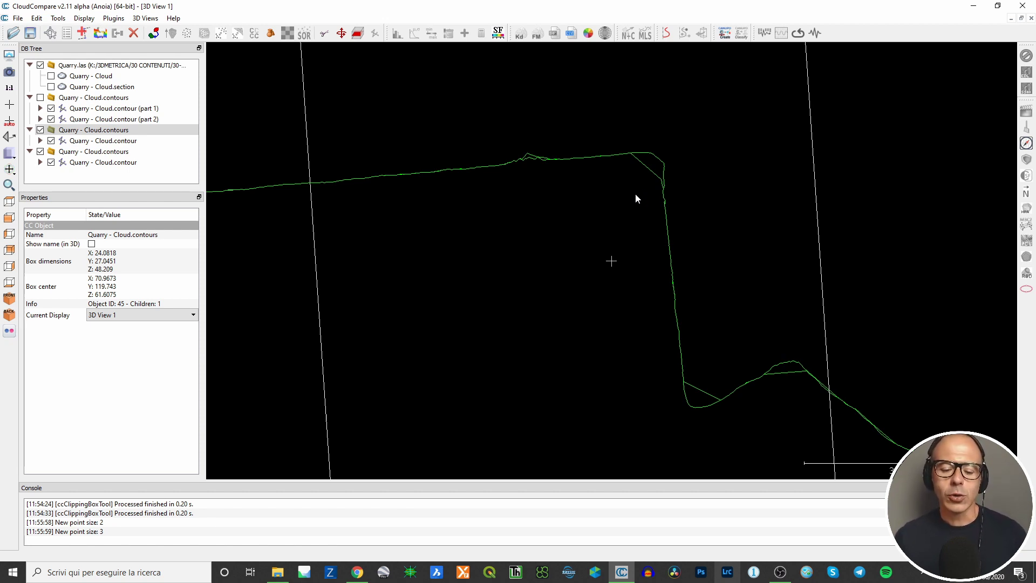
- Inspect the overlaid Lower and Upper contours along the whole quarry profile, from the base to the top of the wall
{"action": "scroll", "coordinate": [697, 230], "scroll_direction": "down", "scroll_amount": 6}
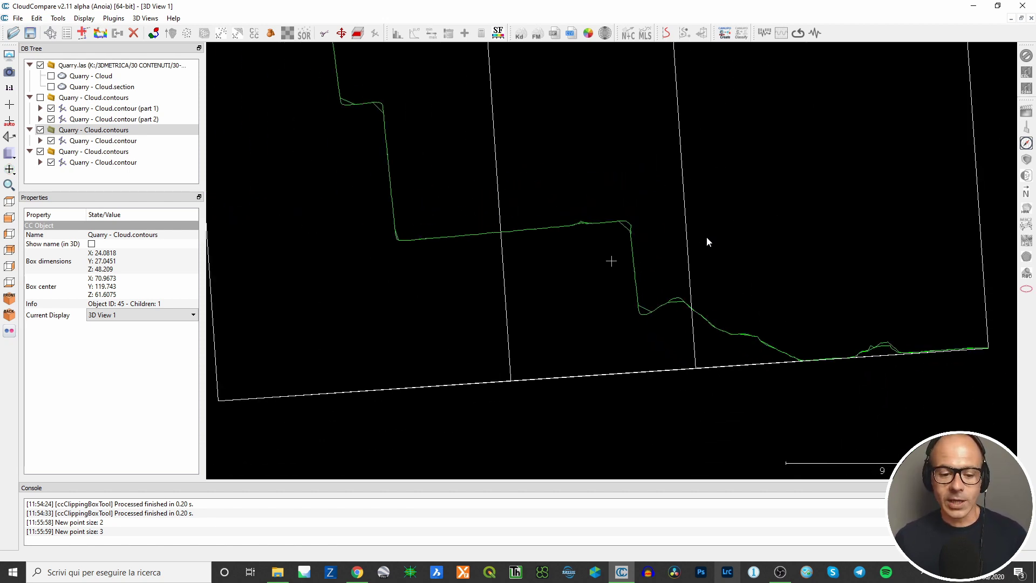
{"action": "left_click_drag", "start_coordinate": [751, 264], "coordinate": [445, 172]}
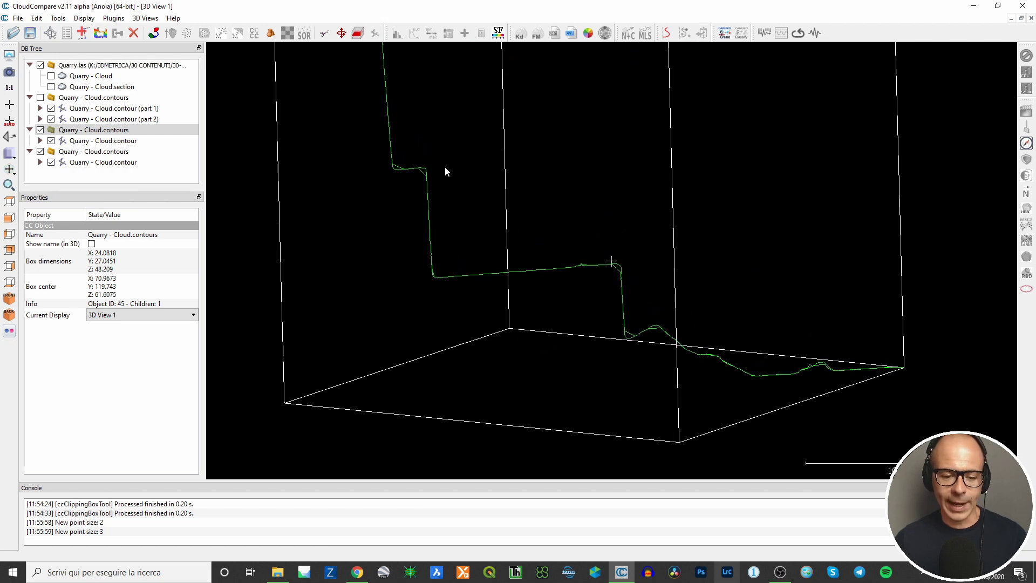
{"action": "scroll", "coordinate": [418, 167], "scroll_direction": "up", "scroll_amount": 5}
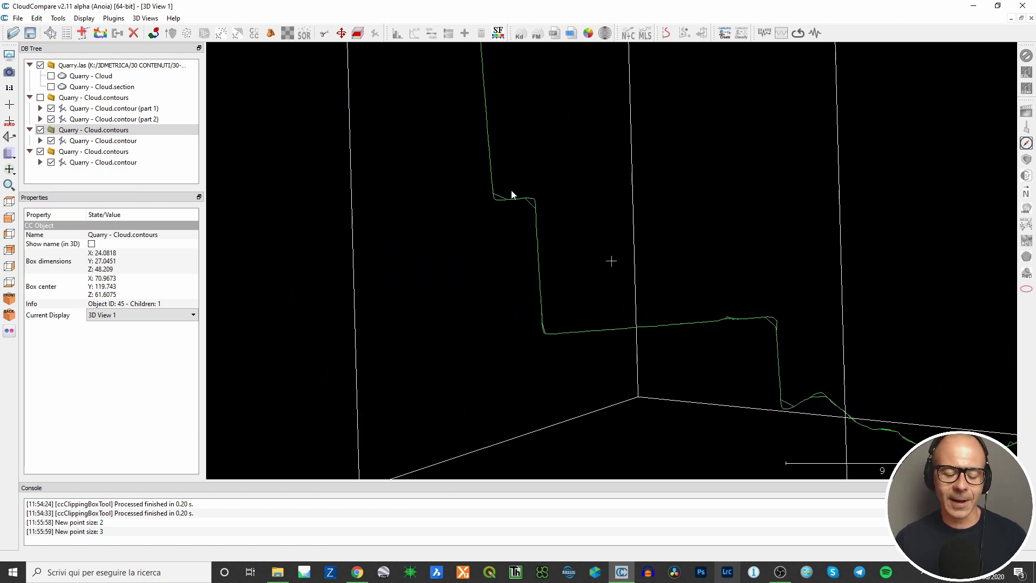
{"action": "scroll", "coordinate": [486, 185], "scroll_direction": "up", "scroll_amount": 2}
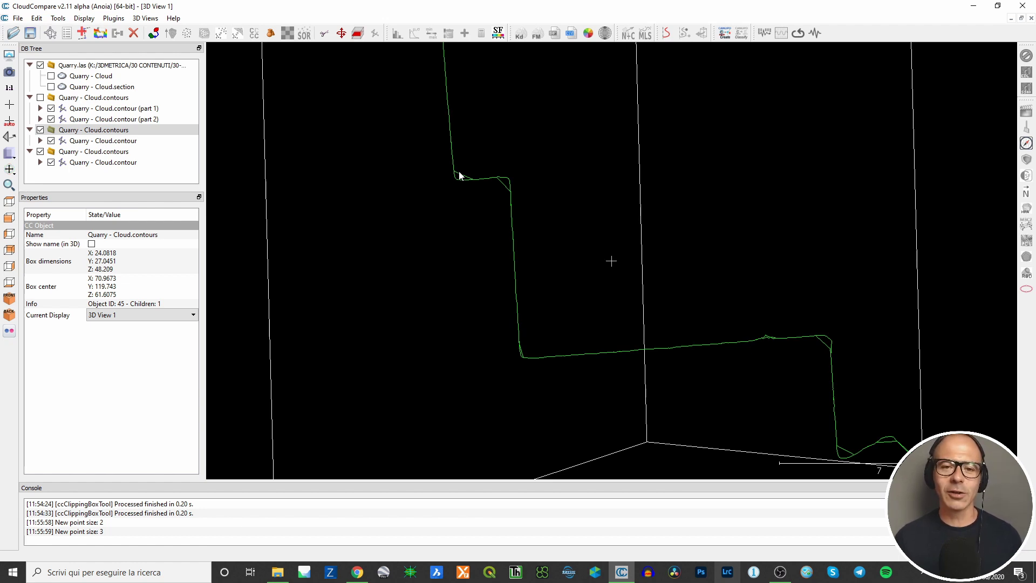
{"action": "scroll", "coordinate": [454, 173], "scroll_direction": "down", "scroll_amount": 3}
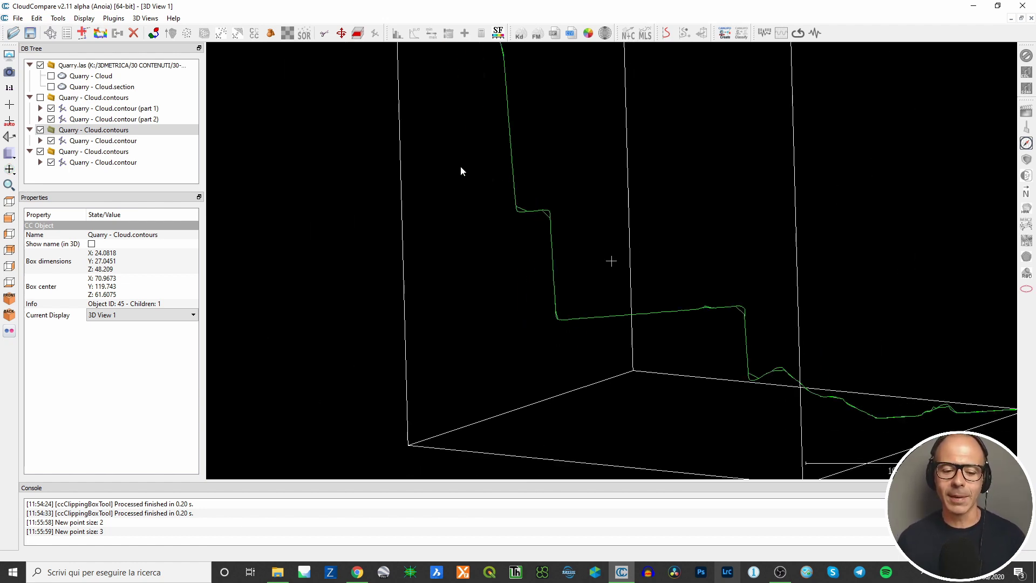
{"action": "right_click_drag", "start_coordinate": [596, 162], "coordinate": [604, 403]}
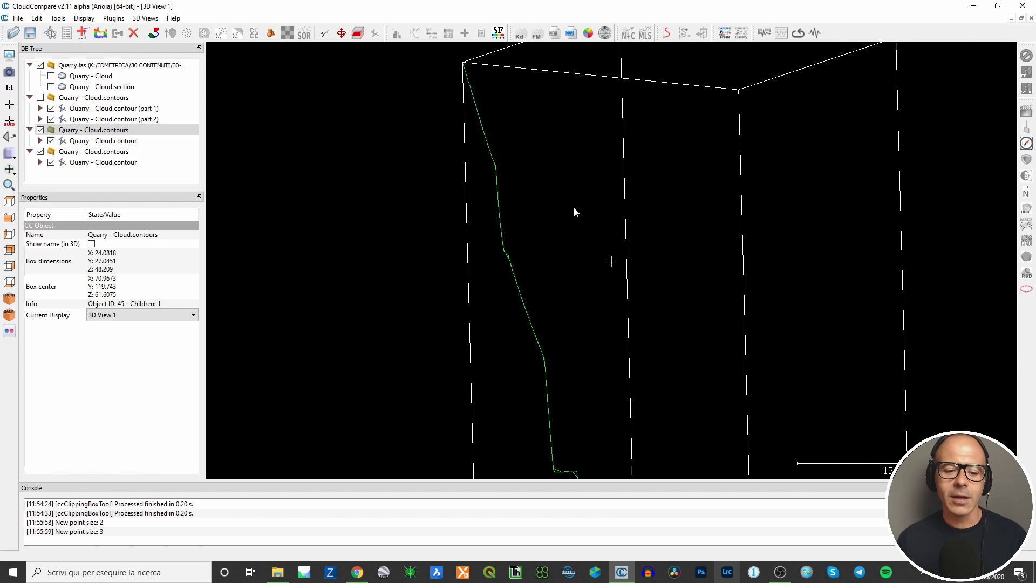